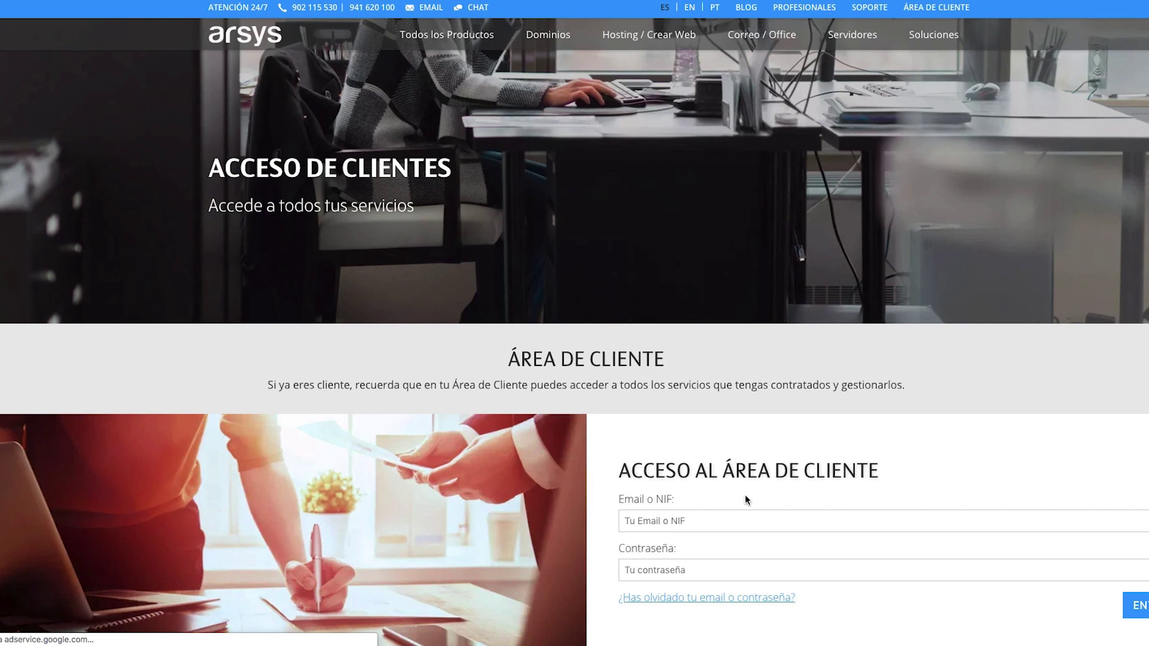
Log in to the customer area with the account's email and password
click(709, 521)
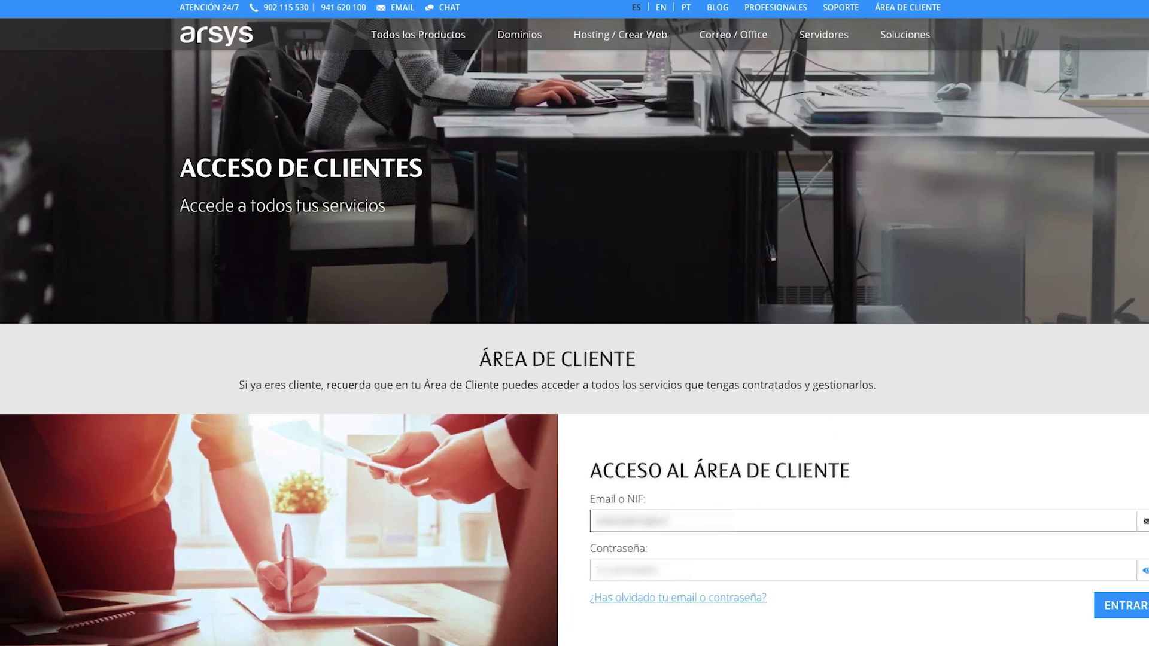
click(658, 570)
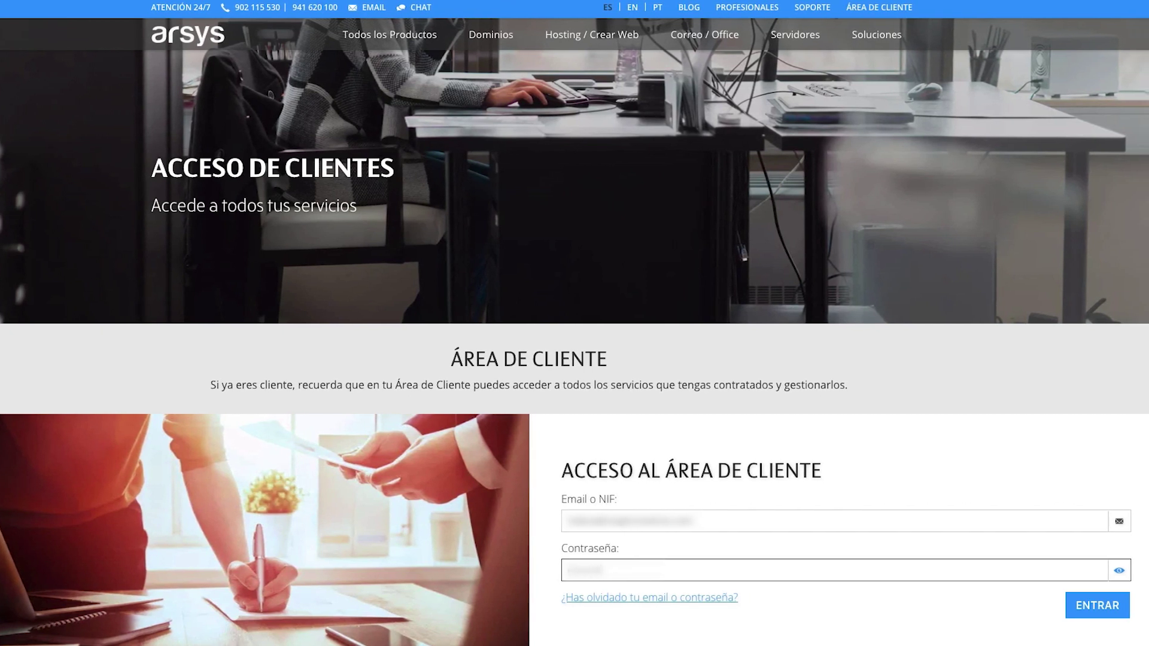
click(1066, 607)
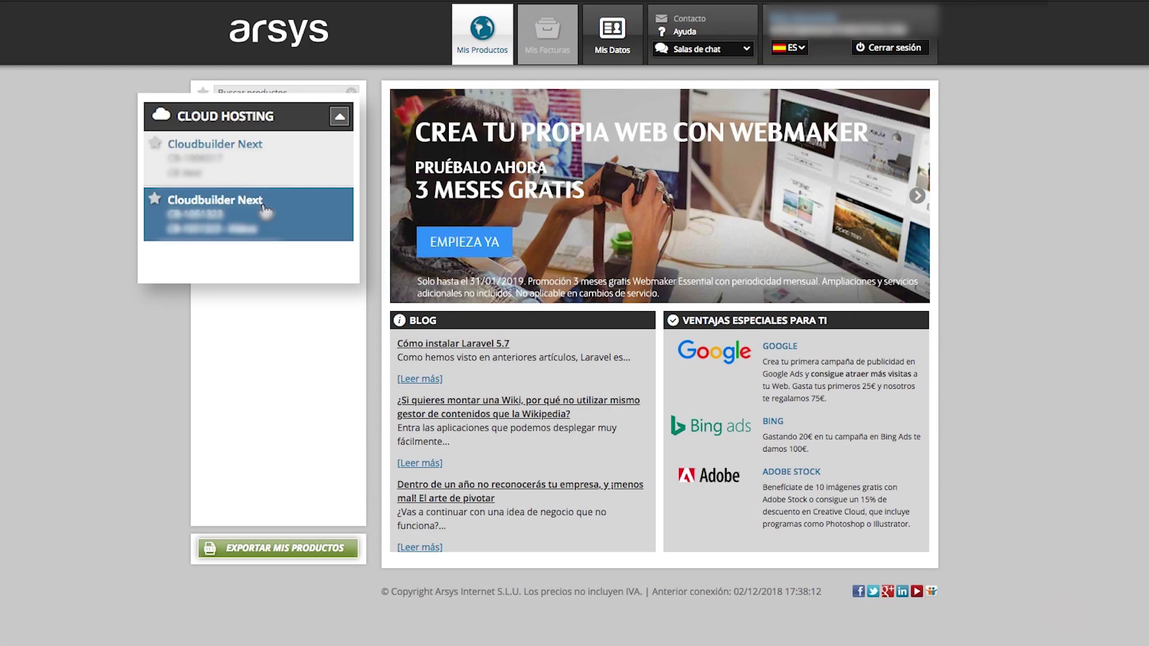
Open the control panel of the second Cloudbuilder Next product under Cloud Hosting
click(264, 210)
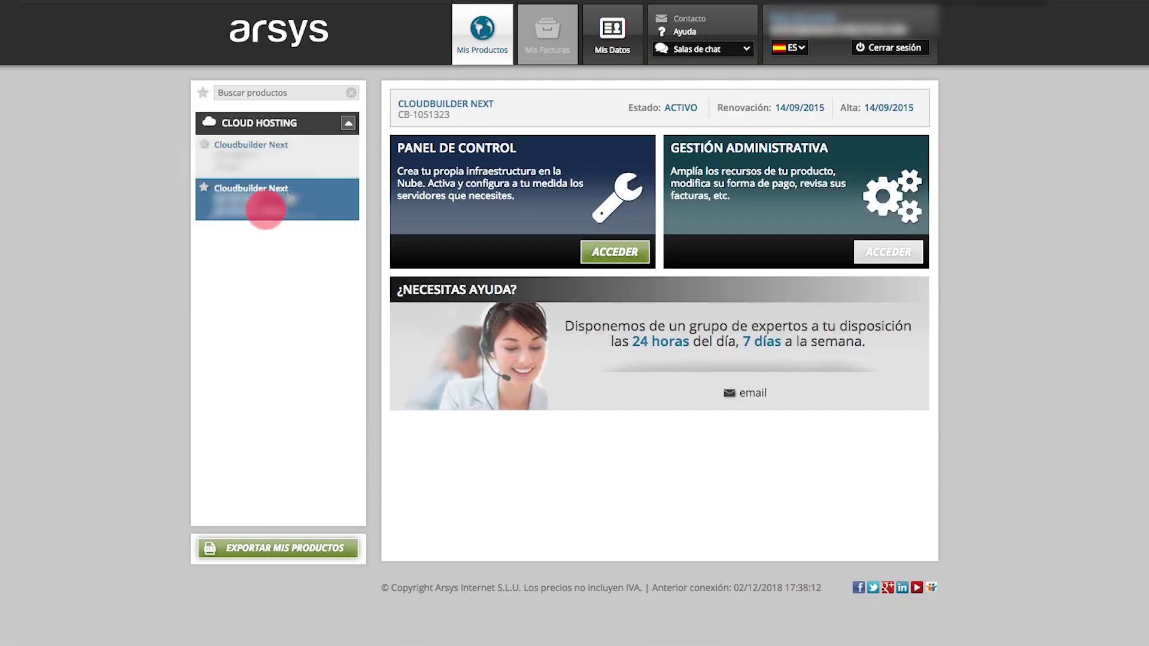
click(625, 260)
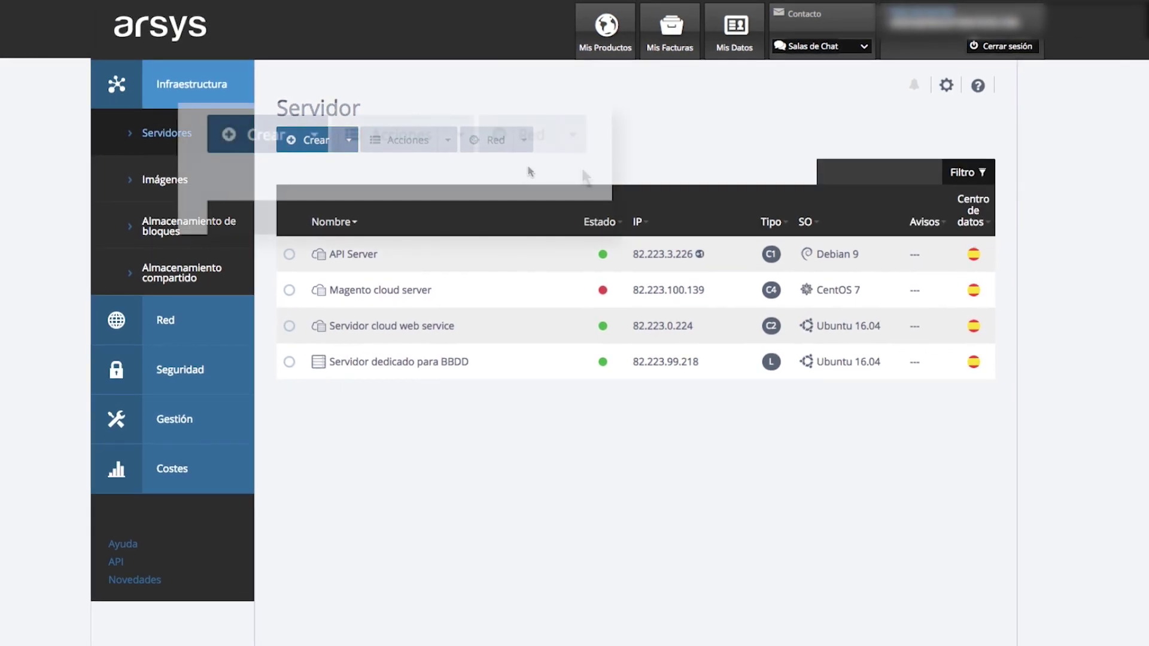
Start creating a Servidor Dedicado and name it "Servidor de aplicación"
click(321, 140)
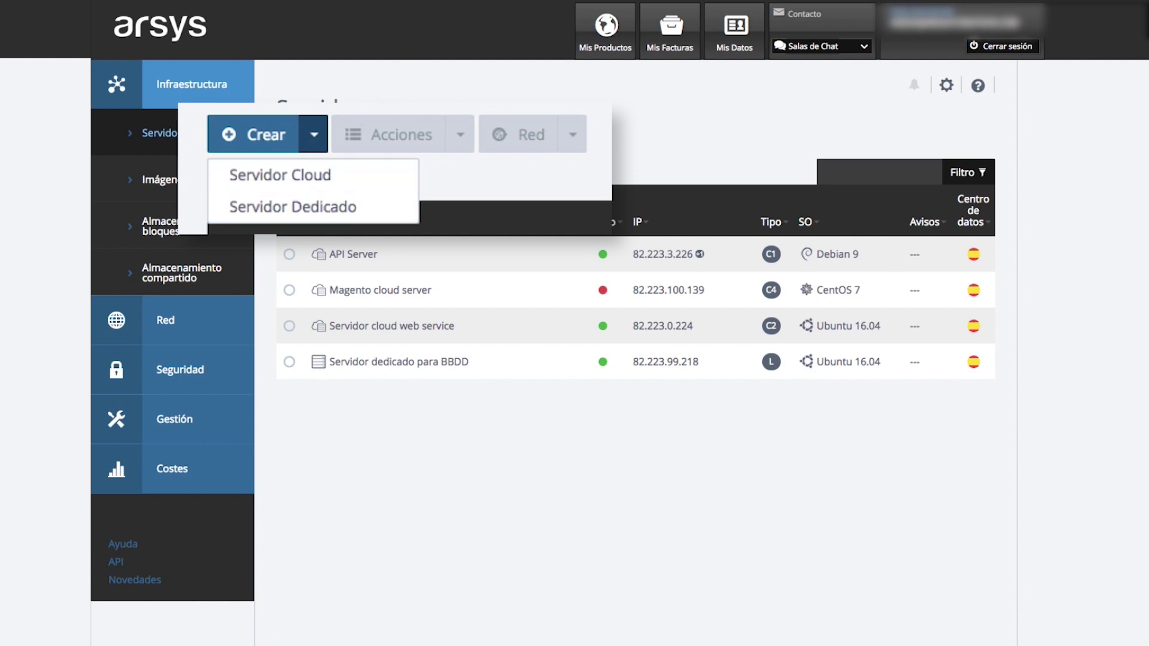
click(316, 142)
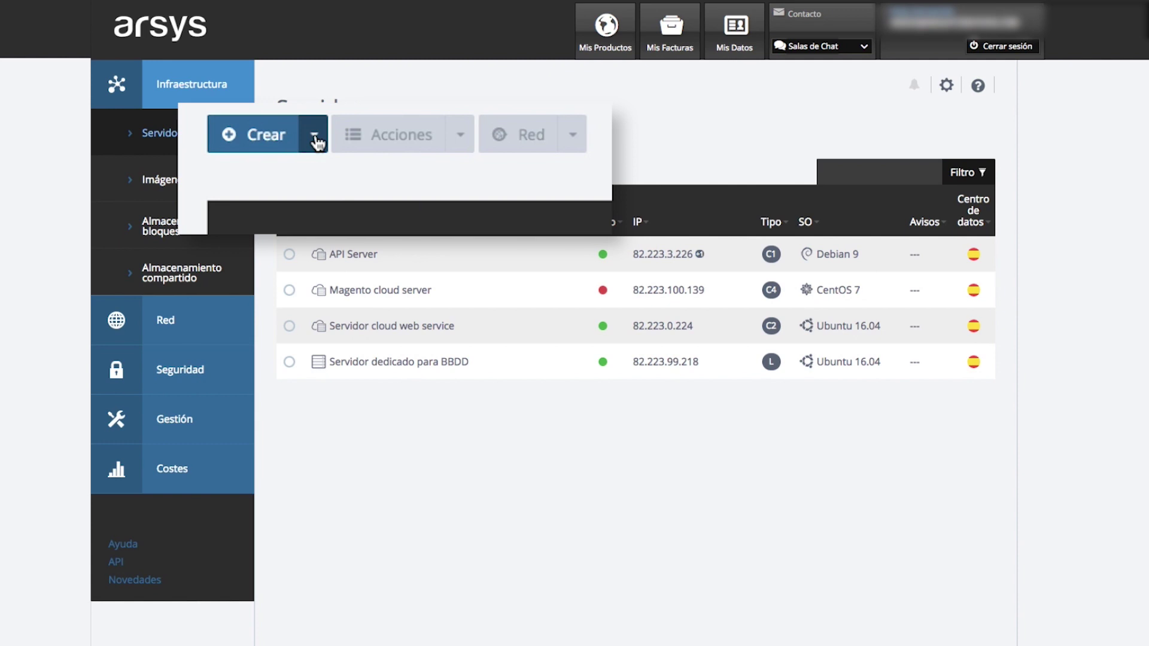
click(316, 141)
click(308, 211)
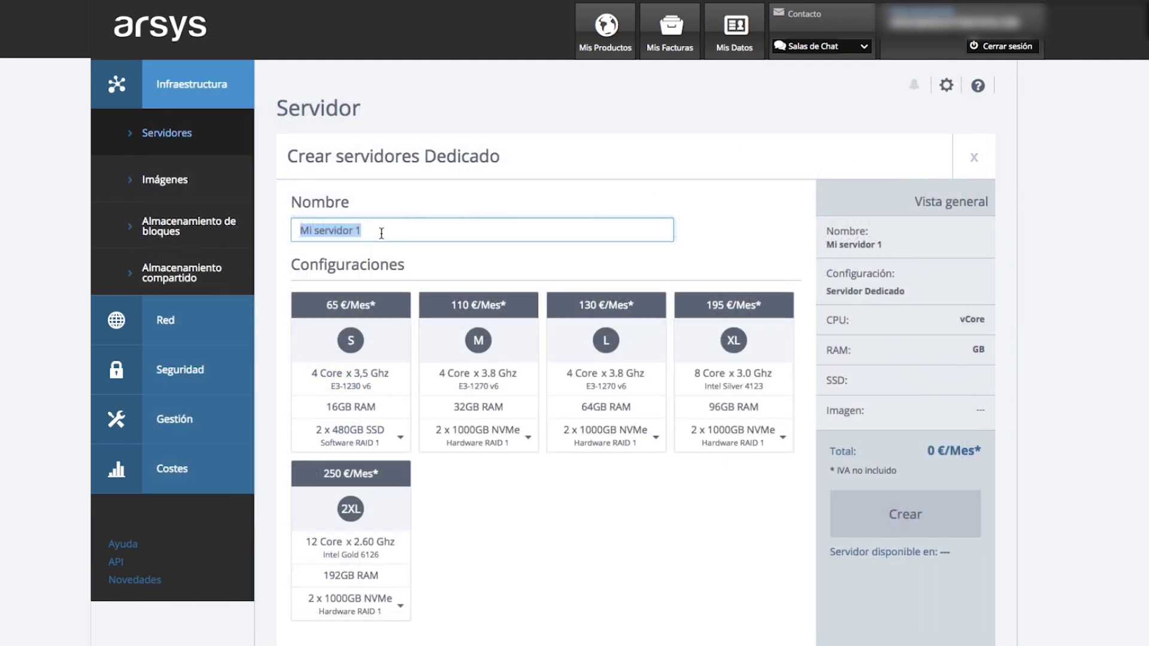
text(Serv)
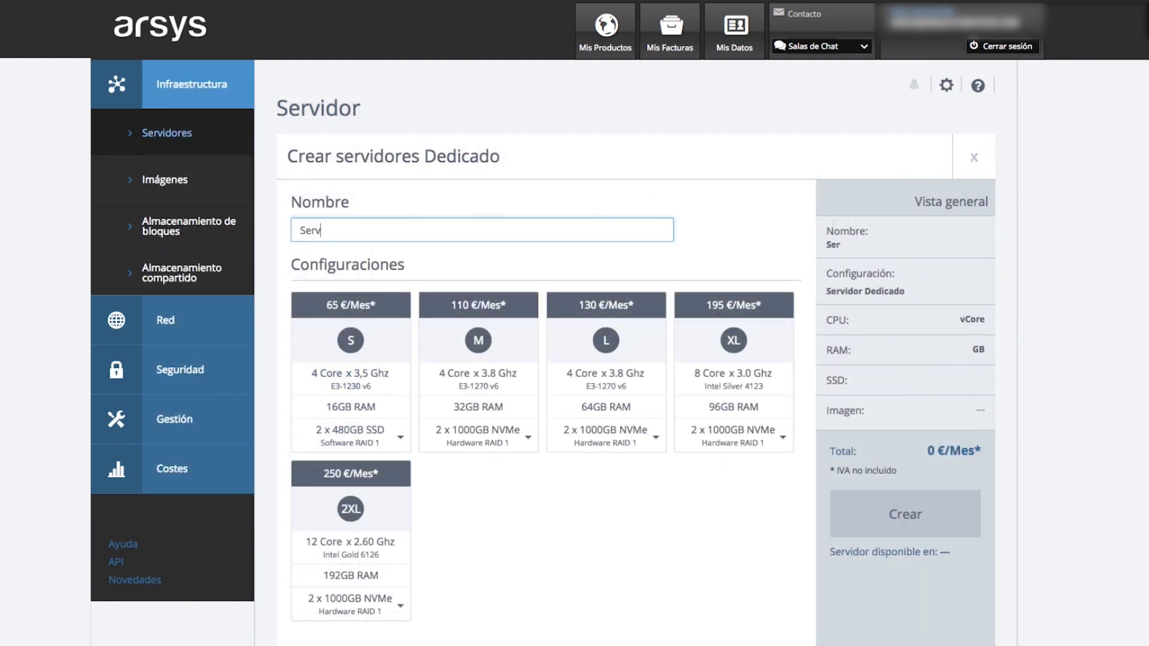
text(idor de aplicación)
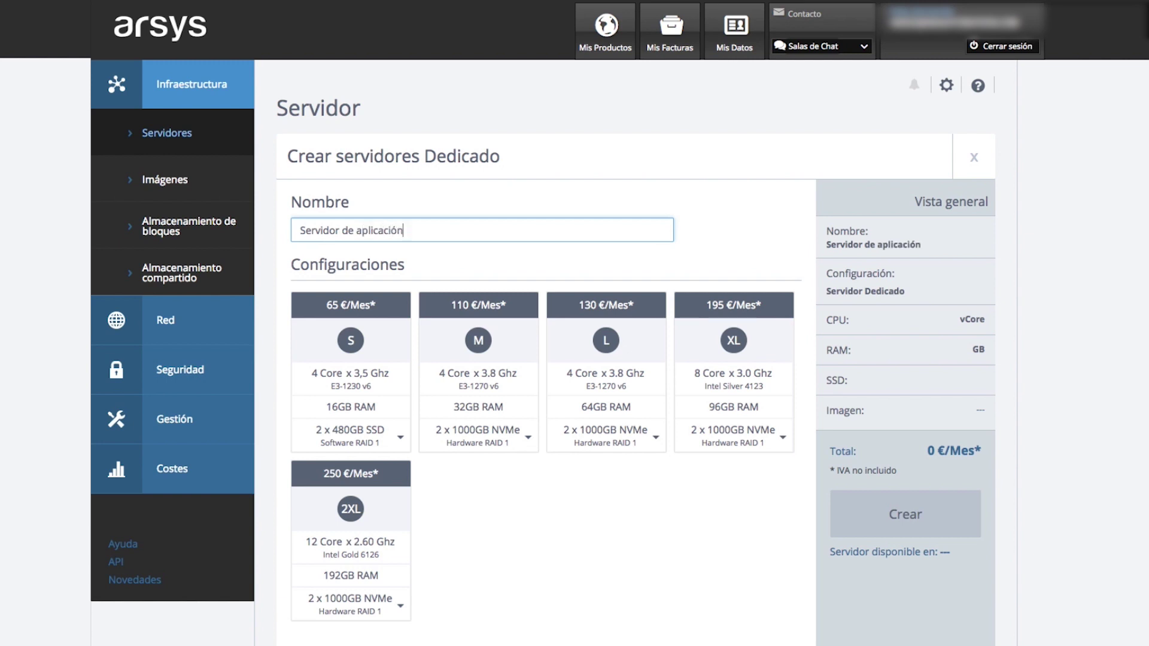
Compare the S, M, L and XL configurations and some disk options, and select L with 64GB RAM and 2 x 1000GB NVMe
click(342, 363)
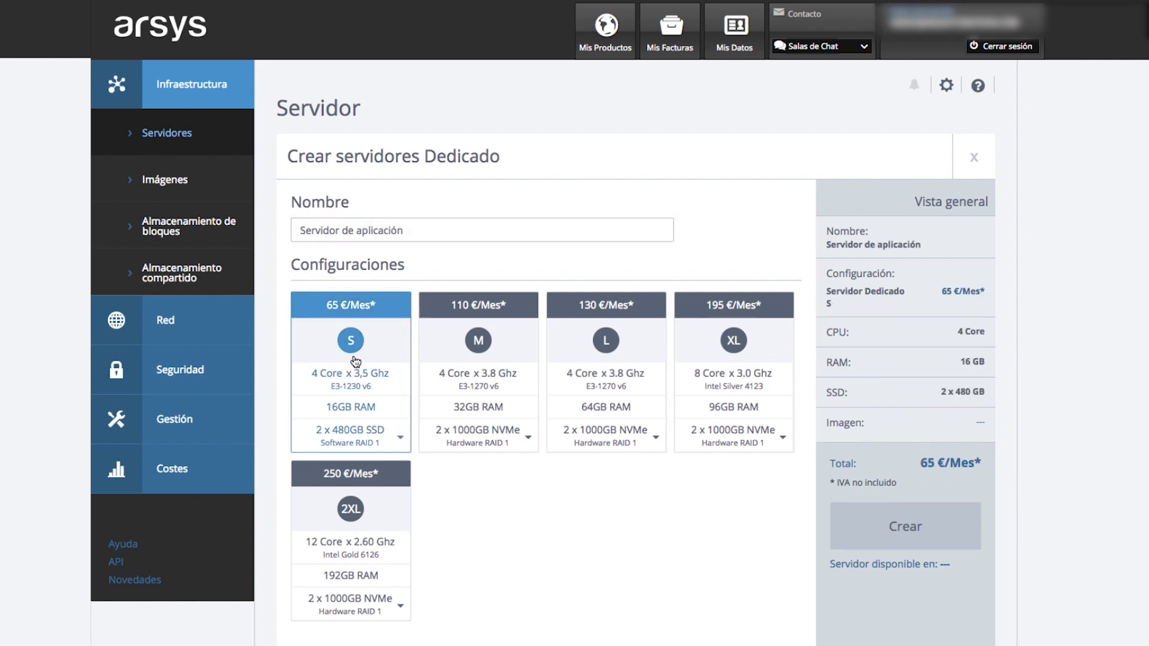
click(501, 356)
click(621, 359)
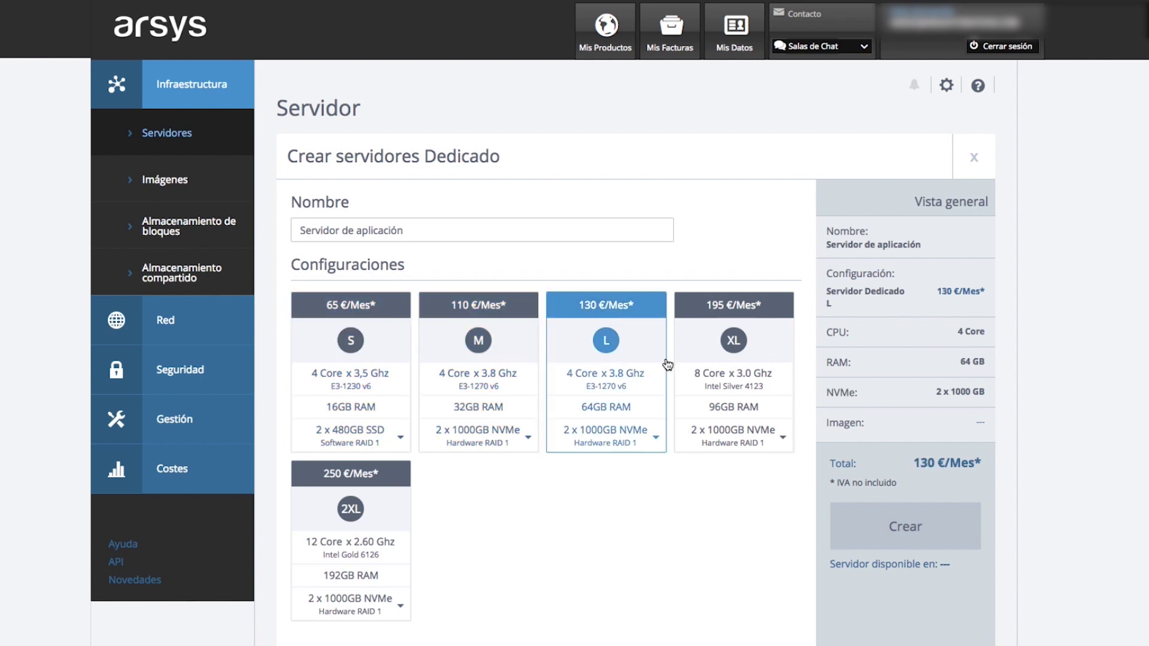
click(733, 366)
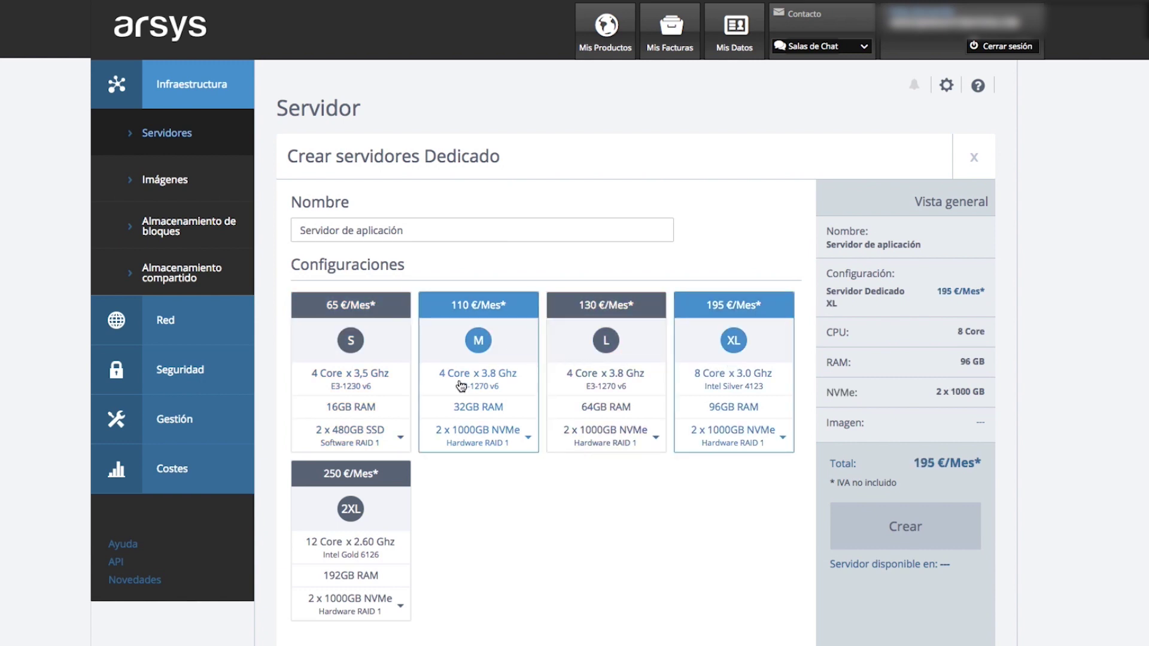
click(401, 444)
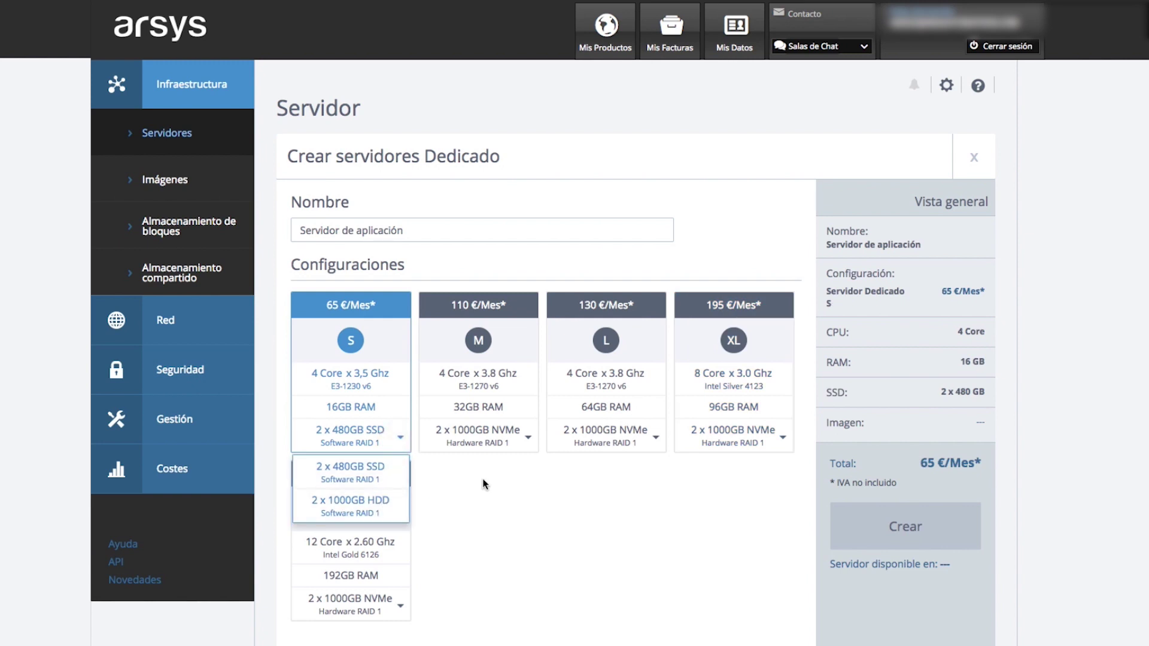
click(530, 438)
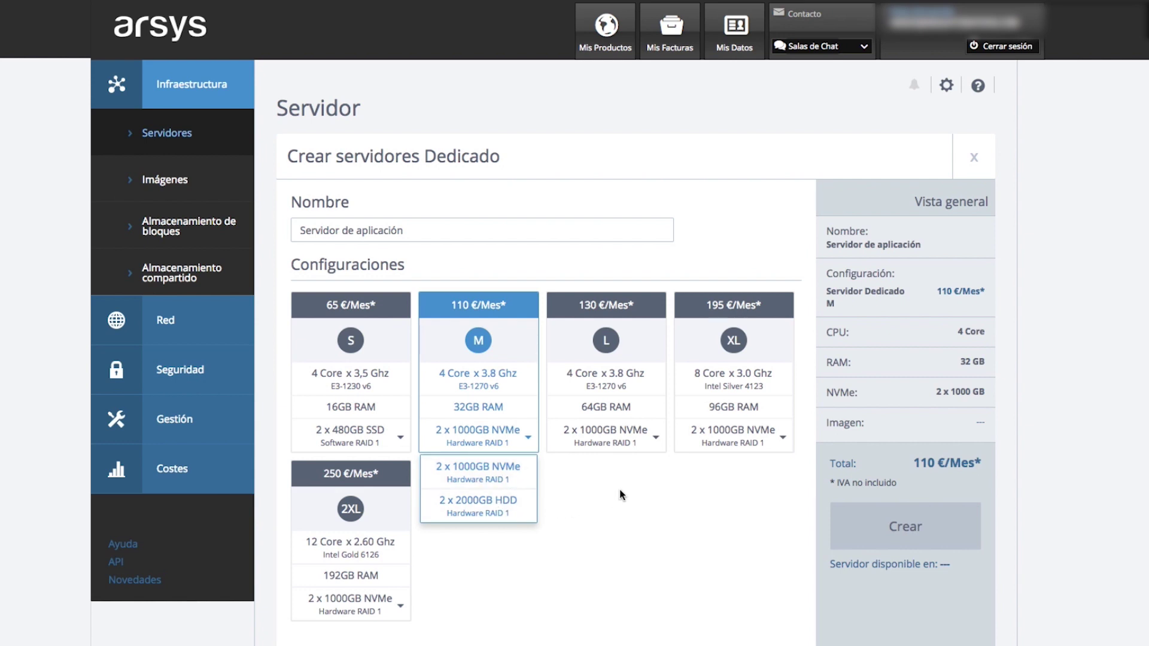
click(606, 380)
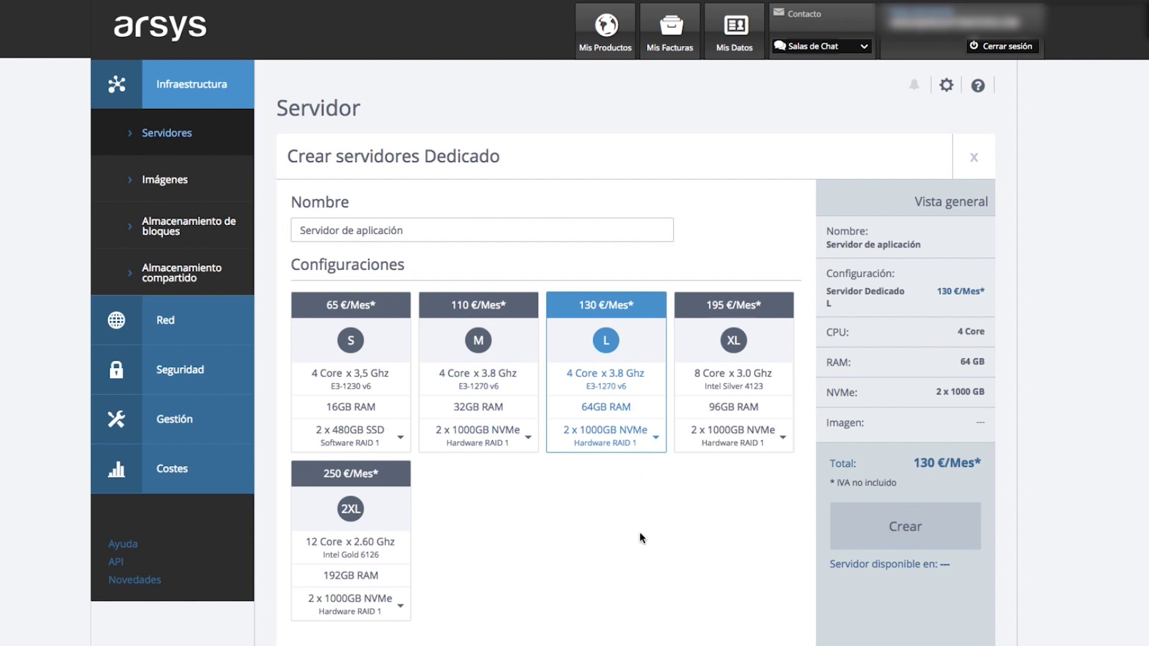
Compare the Windows and Linux images and choose Linux as the server's operating system
scroll(598, 536, down, 4)
click(576, 533)
scroll(576, 533, down, 1)
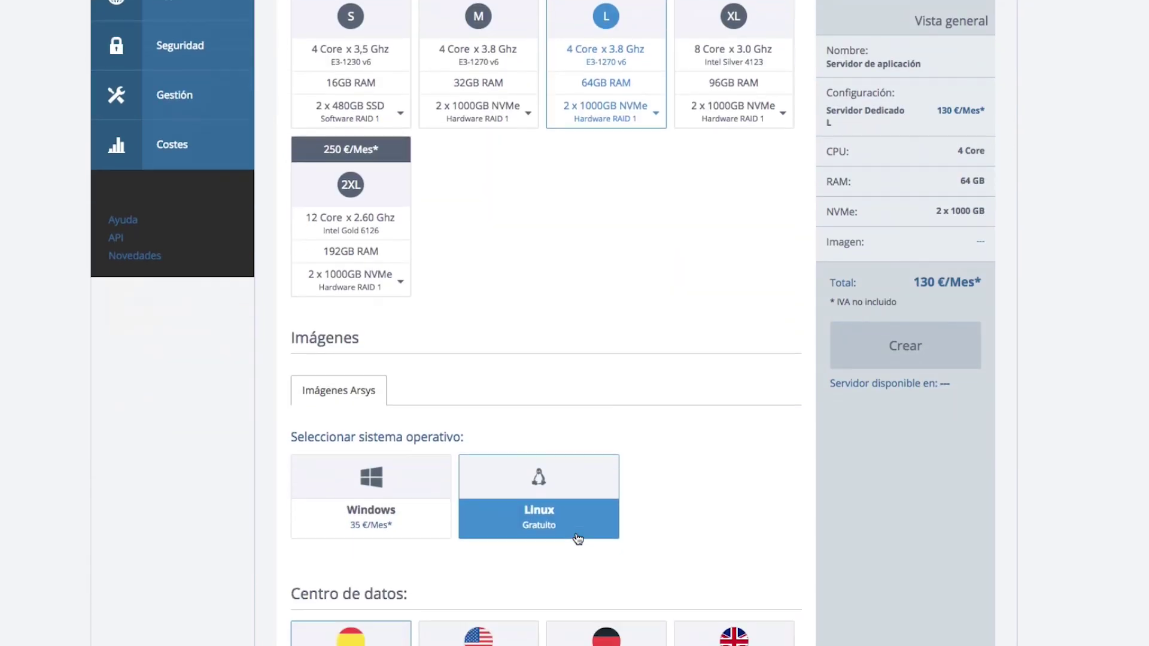
click(443, 531)
click(529, 523)
click(444, 516)
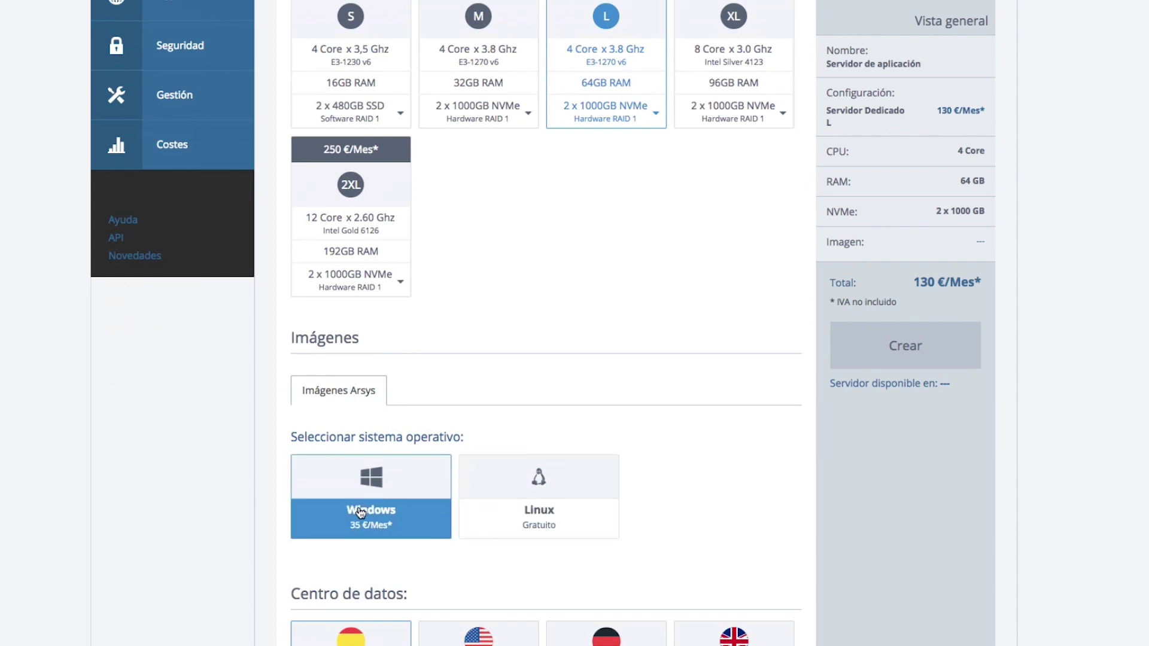
click(473, 518)
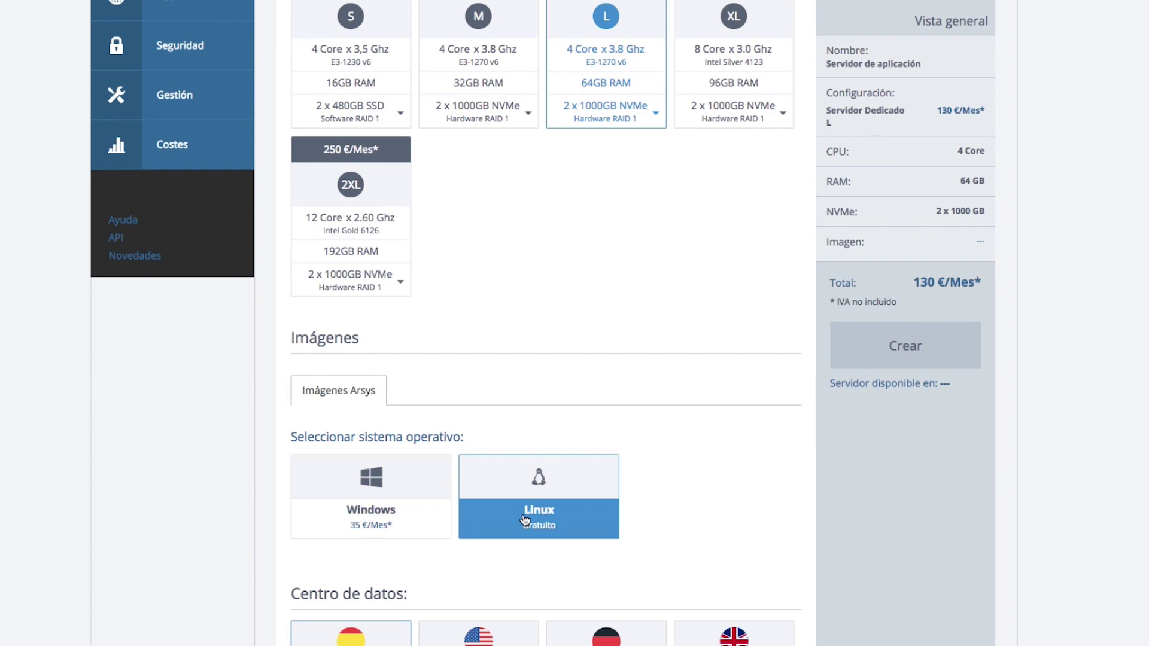
click(525, 520)
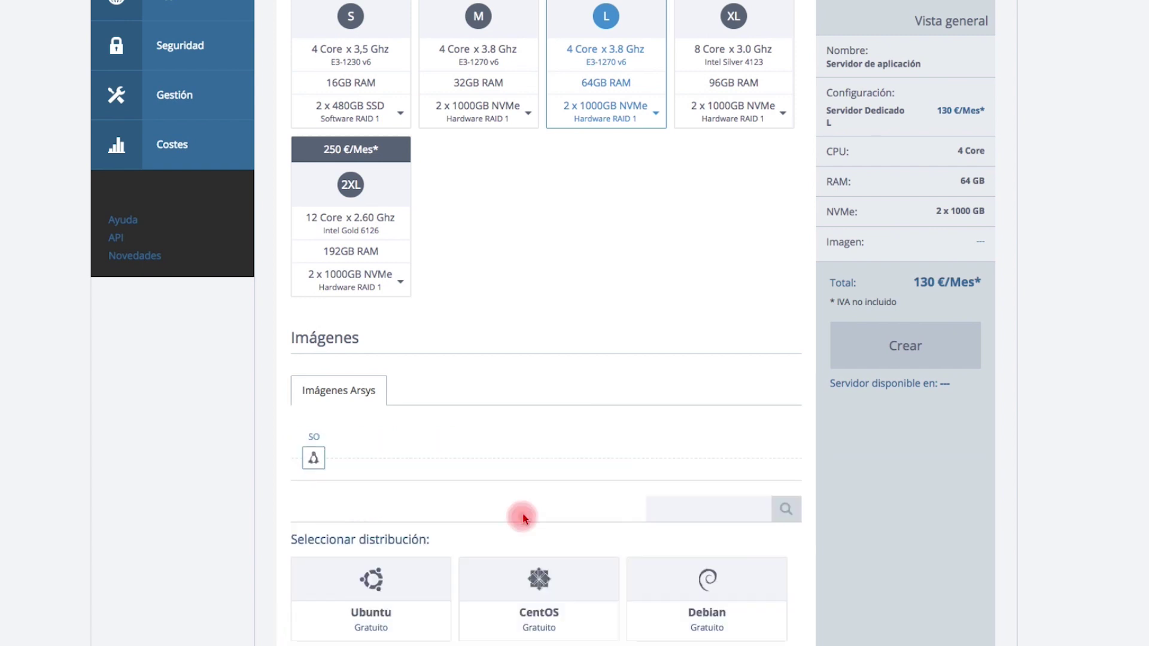
Set the image to the Ubuntu distribution, version 18.04, 64 bits architecture, with the Mínima installation base
click(381, 590)
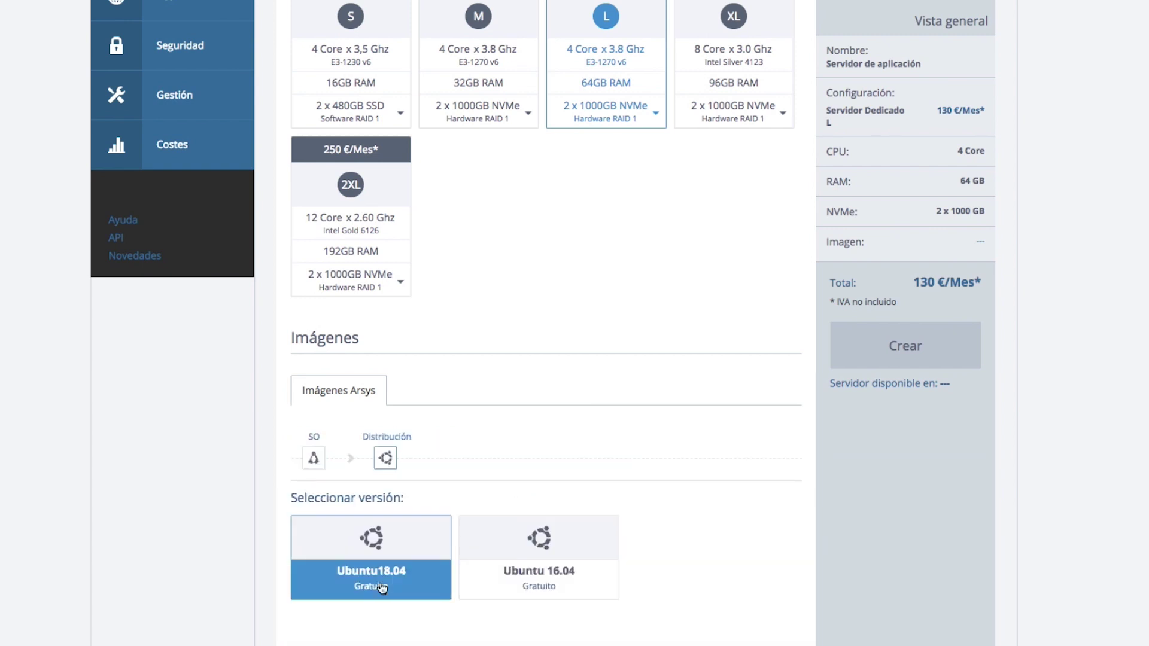
click(420, 592)
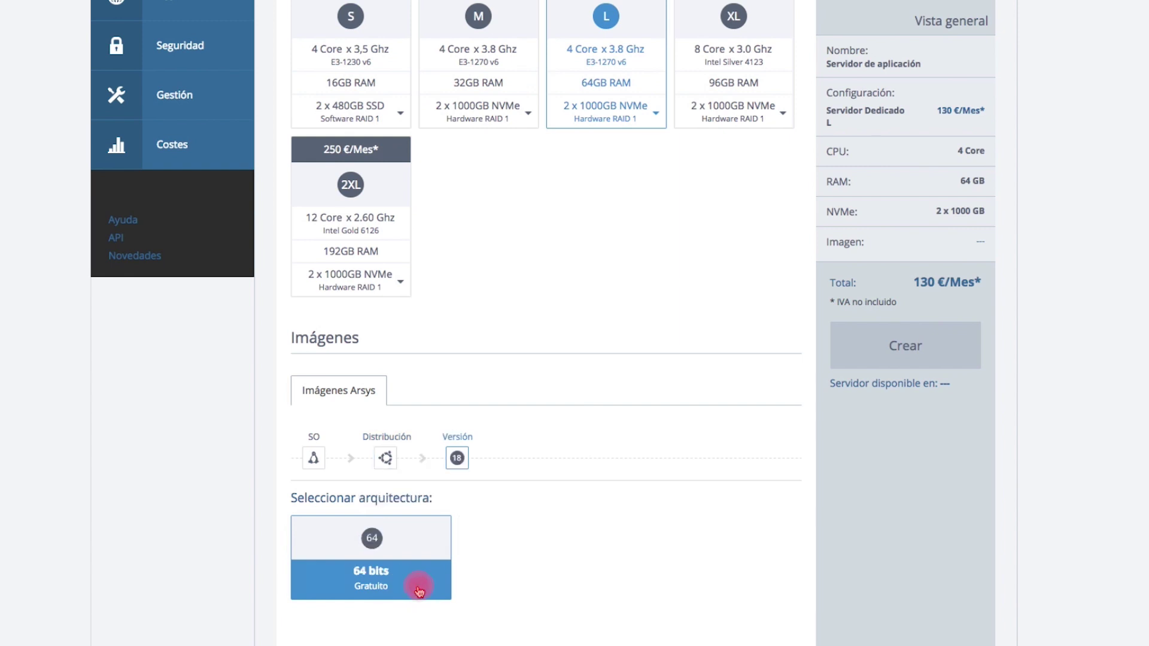
click(406, 568)
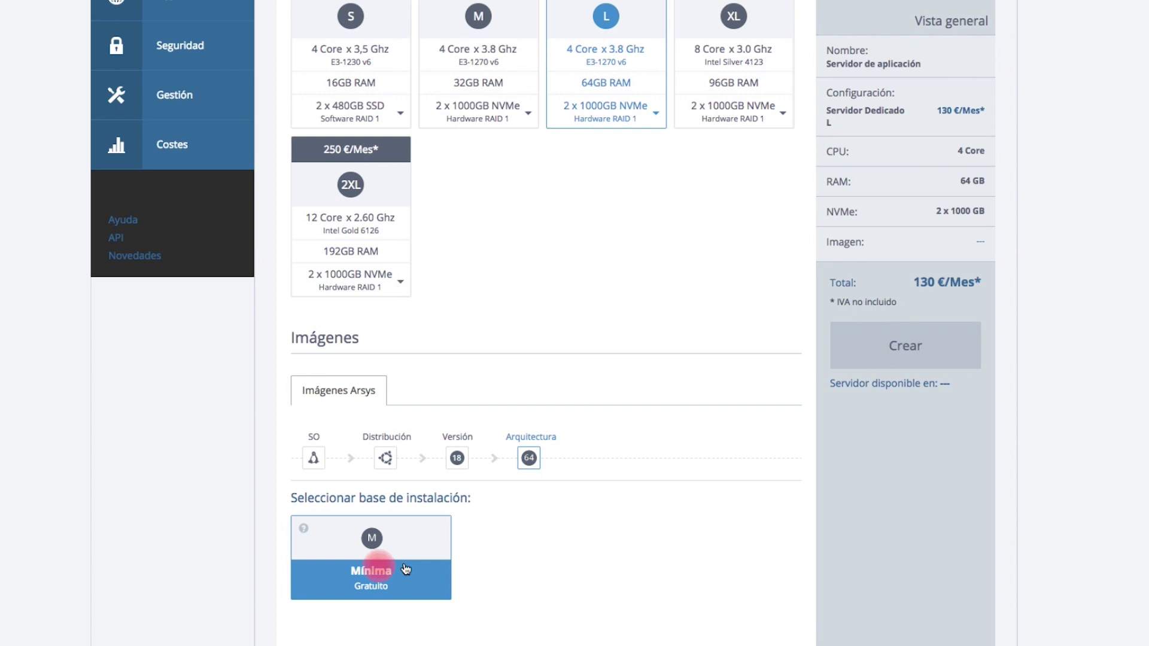
click(403, 575)
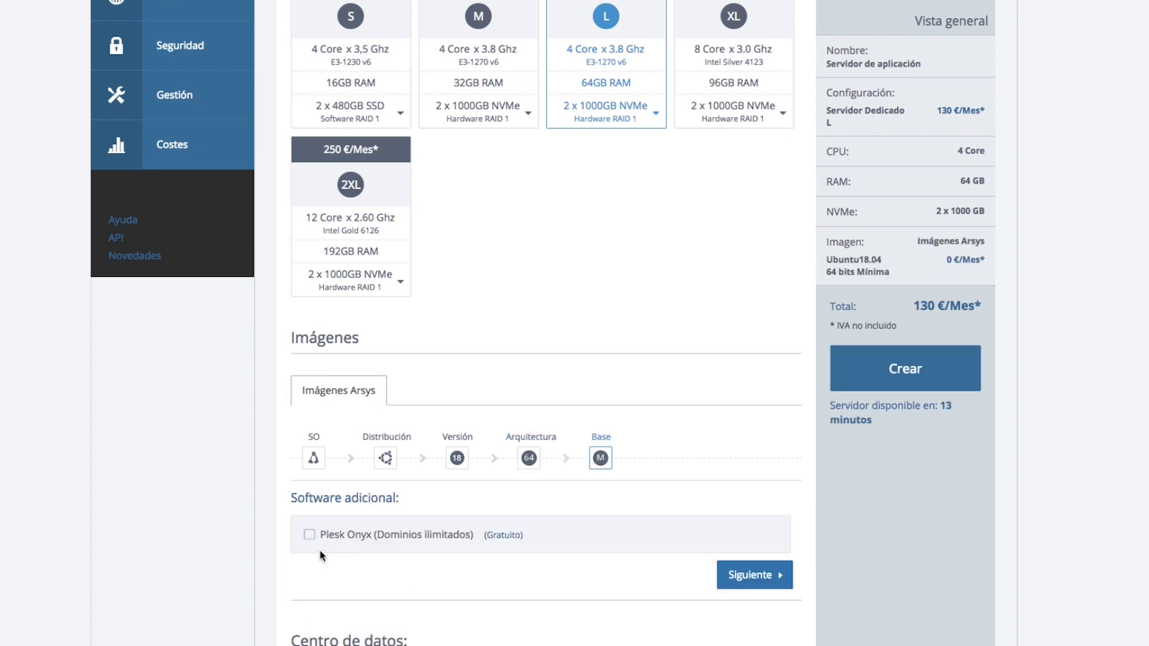
Add Plesk Onyx (Dominios ilimitados) as additional software and continue to the image overview
click(309, 536)
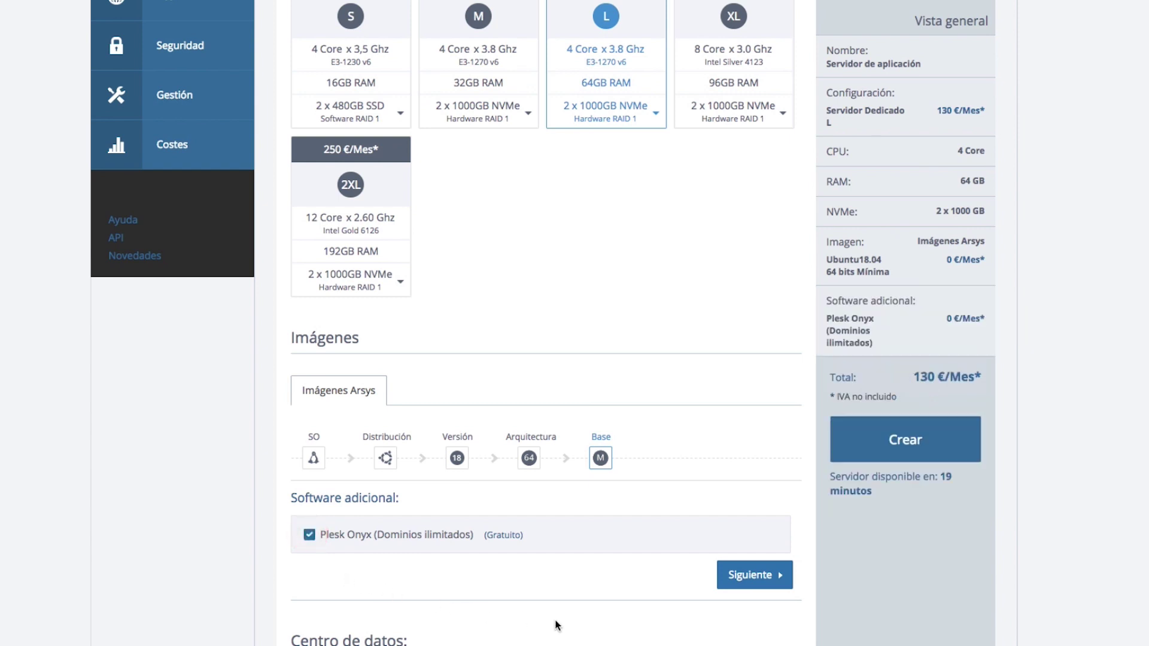
click(748, 577)
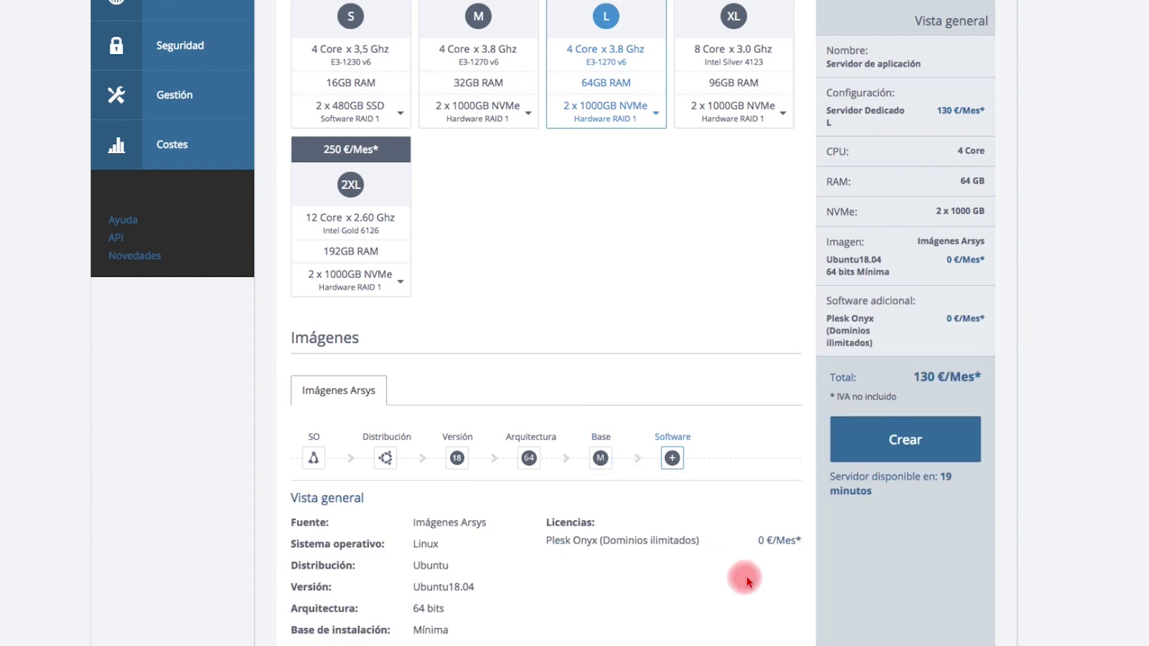
scroll(747, 580, down, 1)
scroll(747, 582, down, 1)
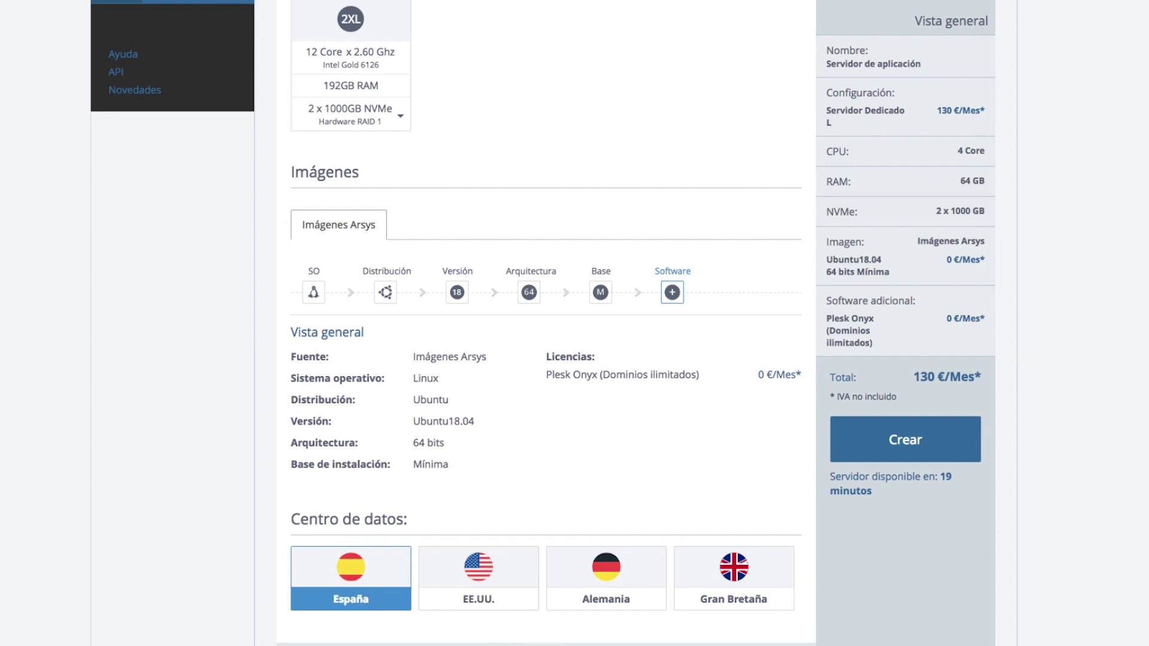
Try entering a root access password in the advanced configuration and clear the field
scroll(546, 323, down, 5)
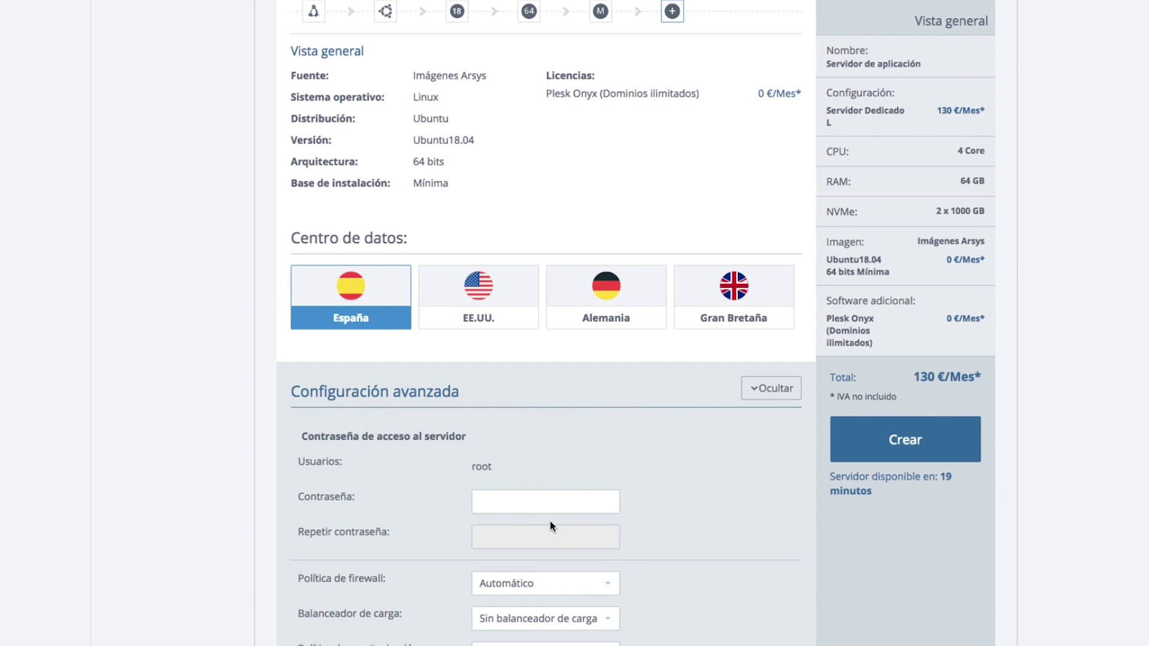
click(505, 501)
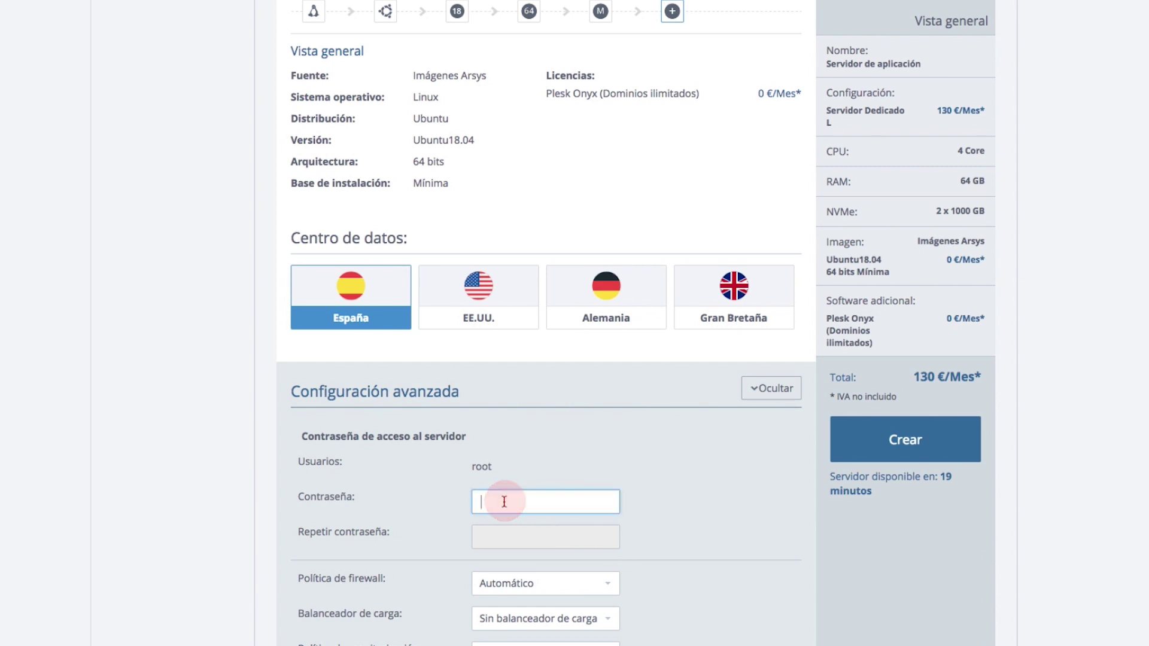
text(aaa)
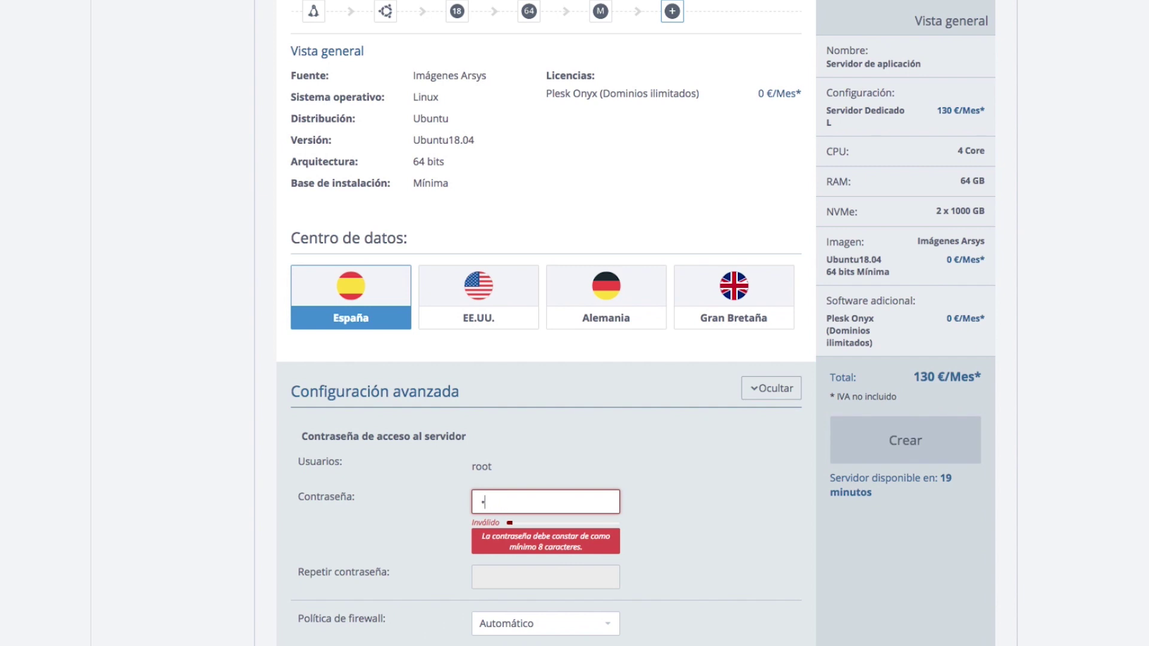
key(BackSpace)
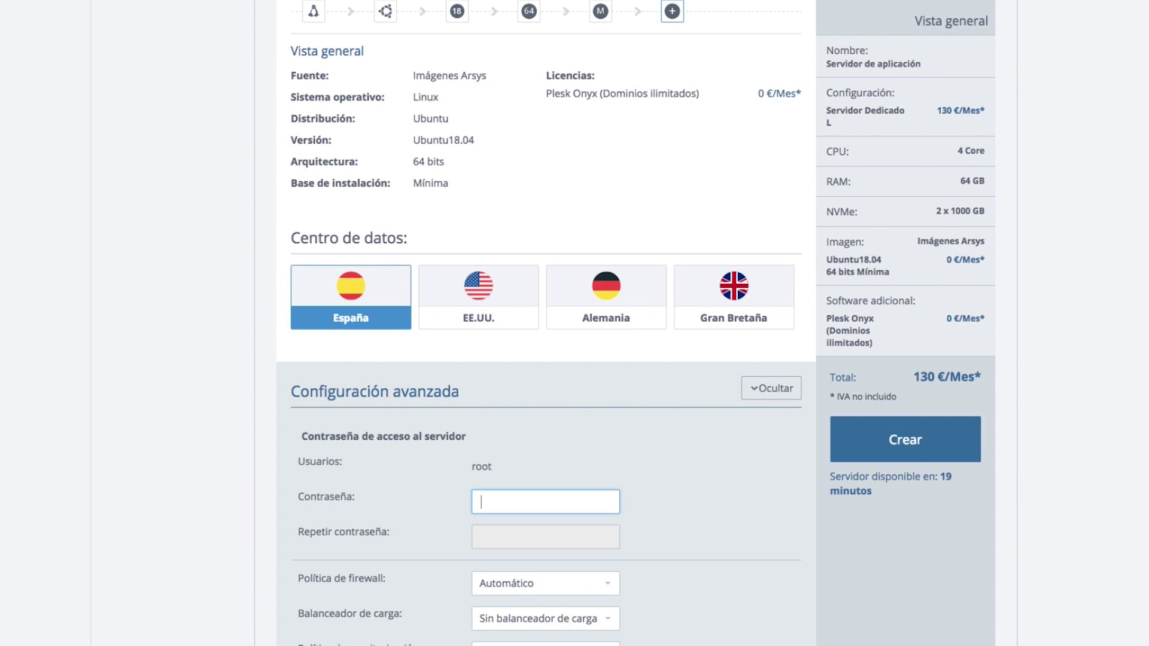
Review the available firewall policies for the server in the advanced configuration
scroll(583, 546, down, 2)
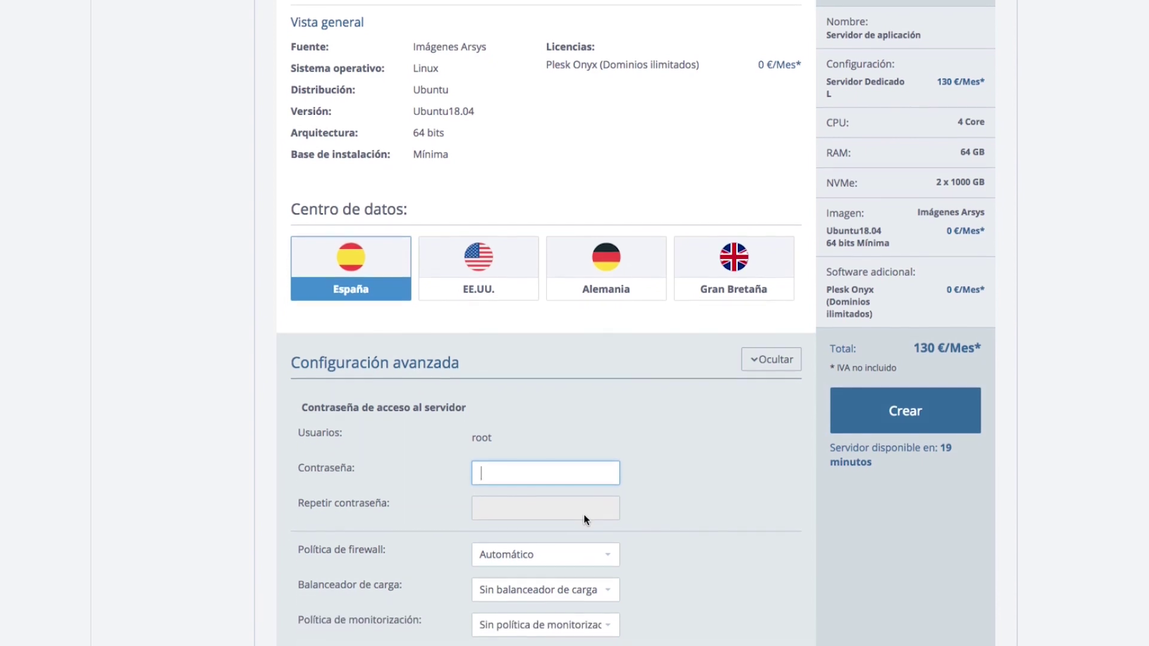
click(599, 520)
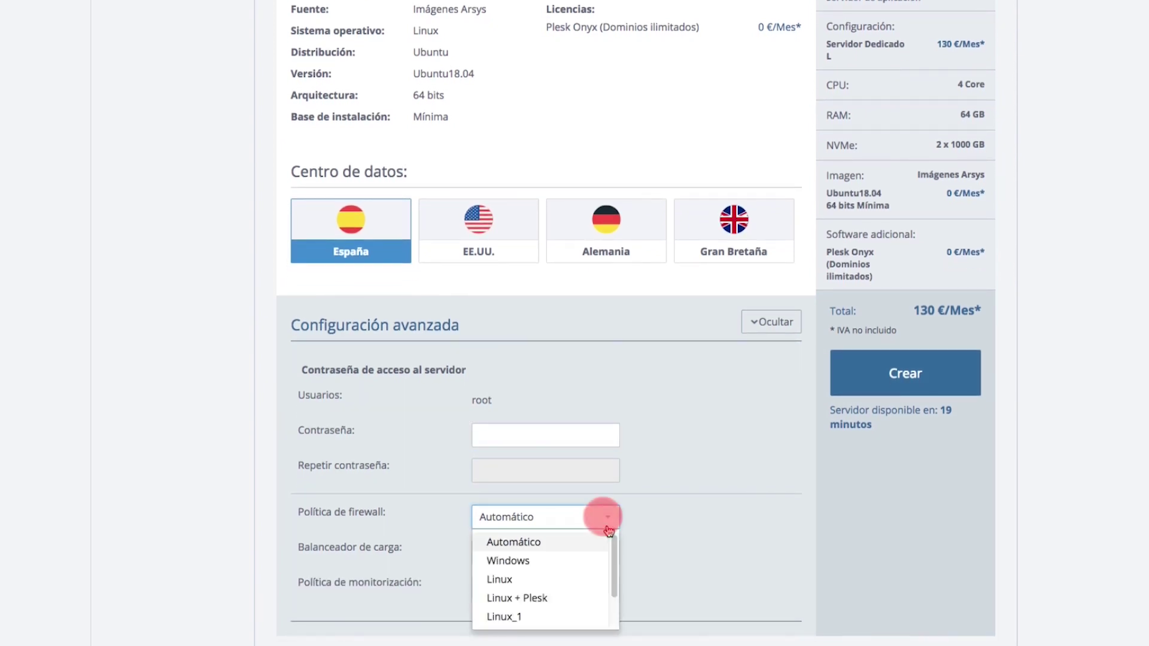
mouse_move(614, 558)
mouse_down()
mouse_move(611, 585)
mouse_move(613, 544)
mouse_up()
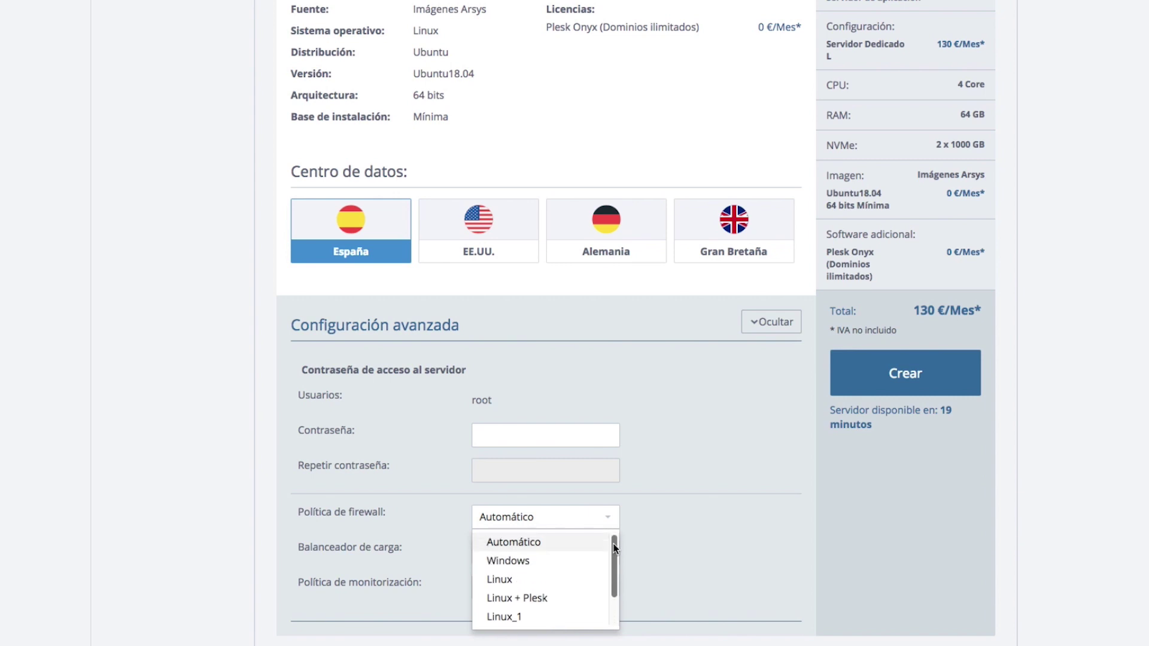
click(637, 524)
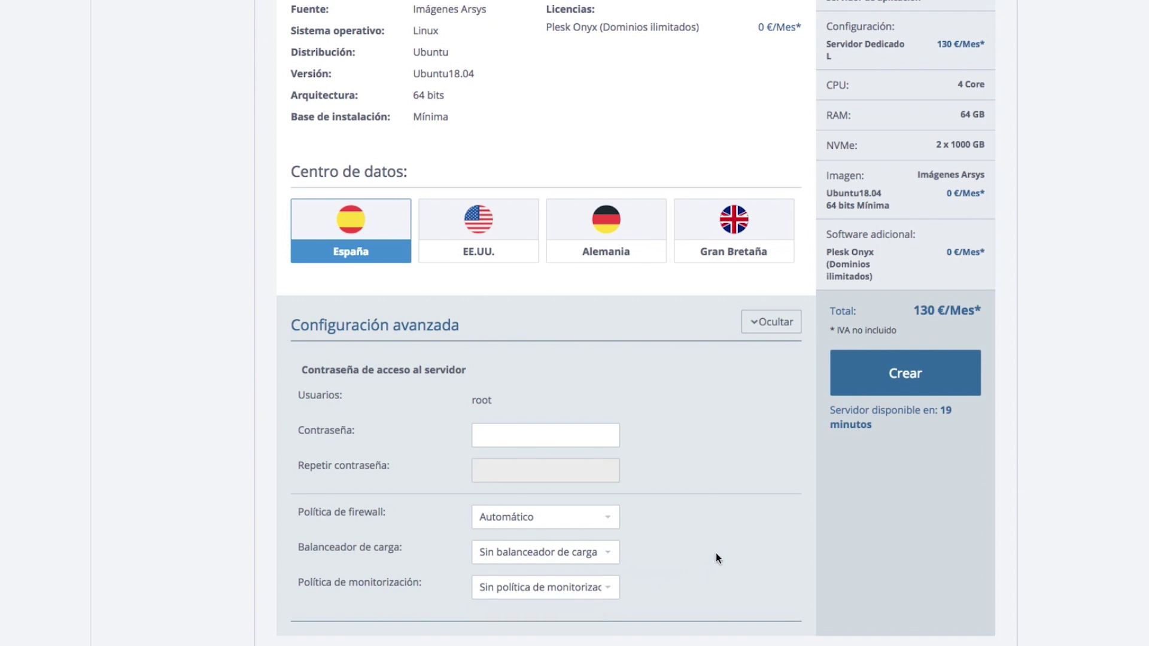
Create the dedicated server, check its root access password and estimated creation time in the creation notice, and dismiss the notice
click(870, 377)
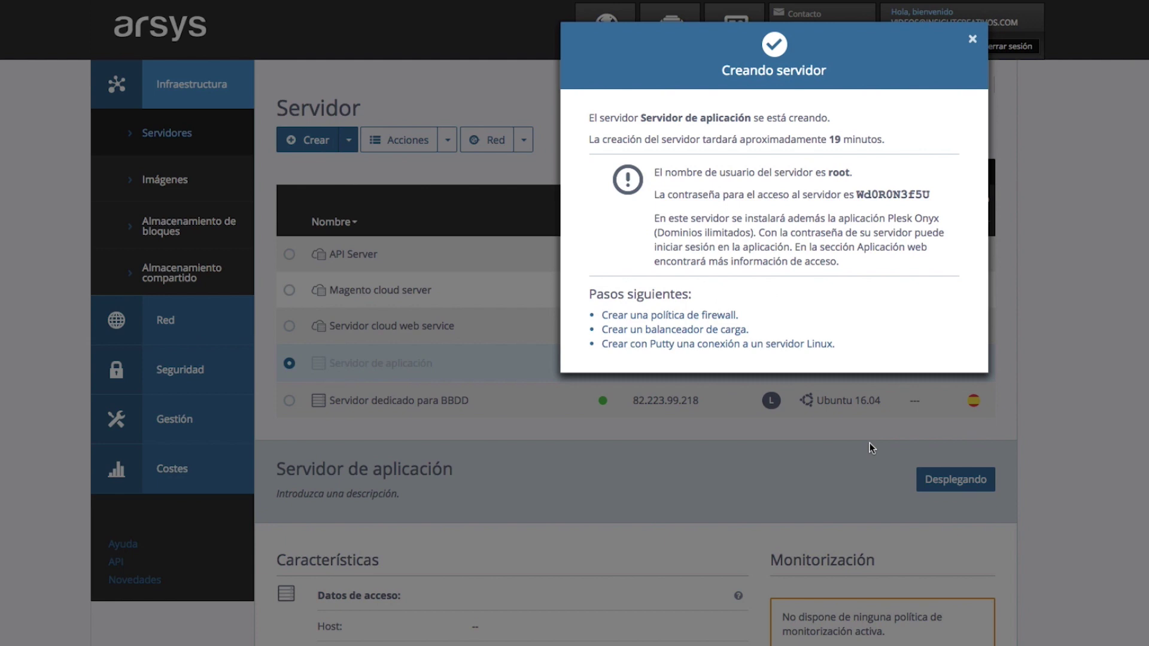
drag(934, 195, 854, 193)
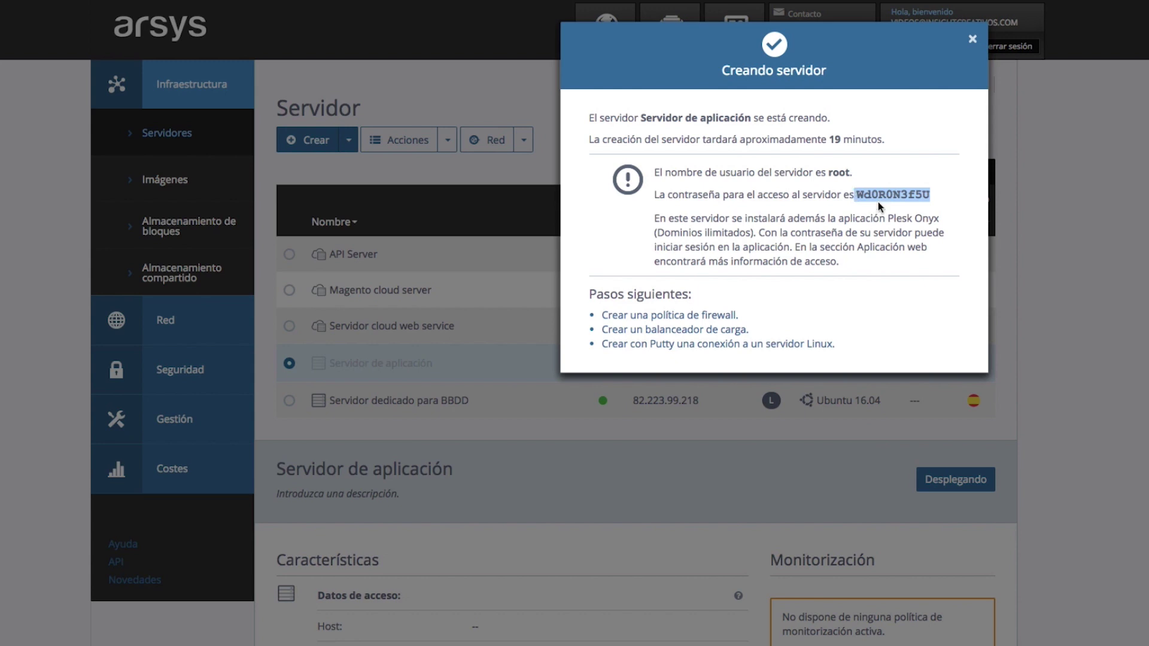
drag(882, 140, 834, 140)
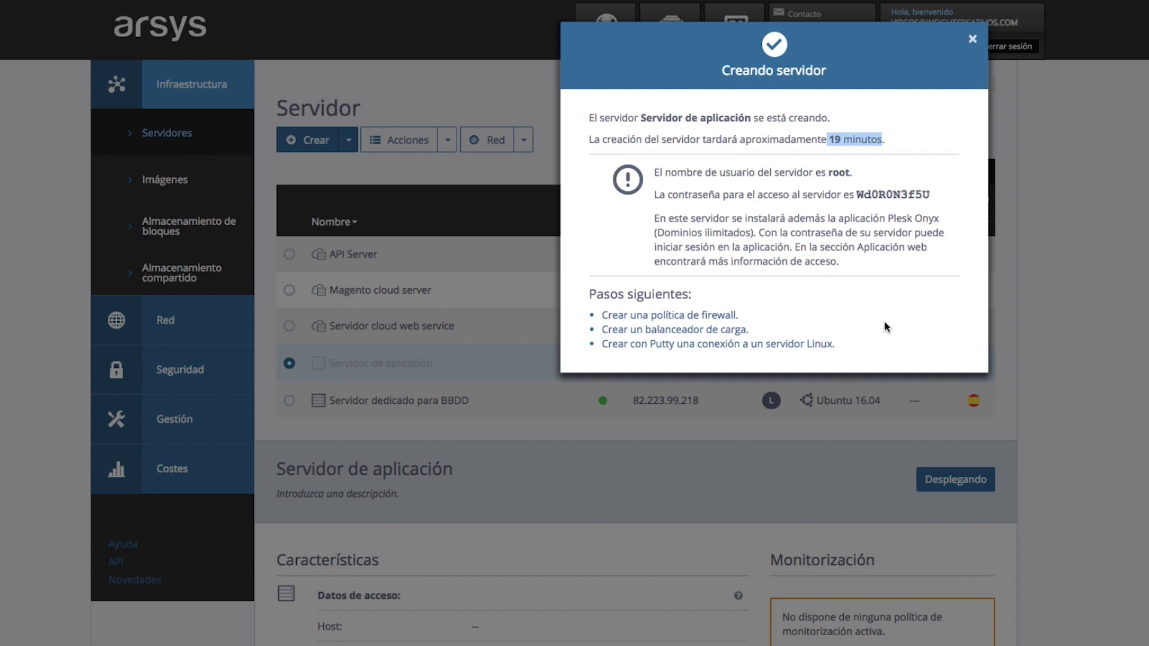
click(972, 40)
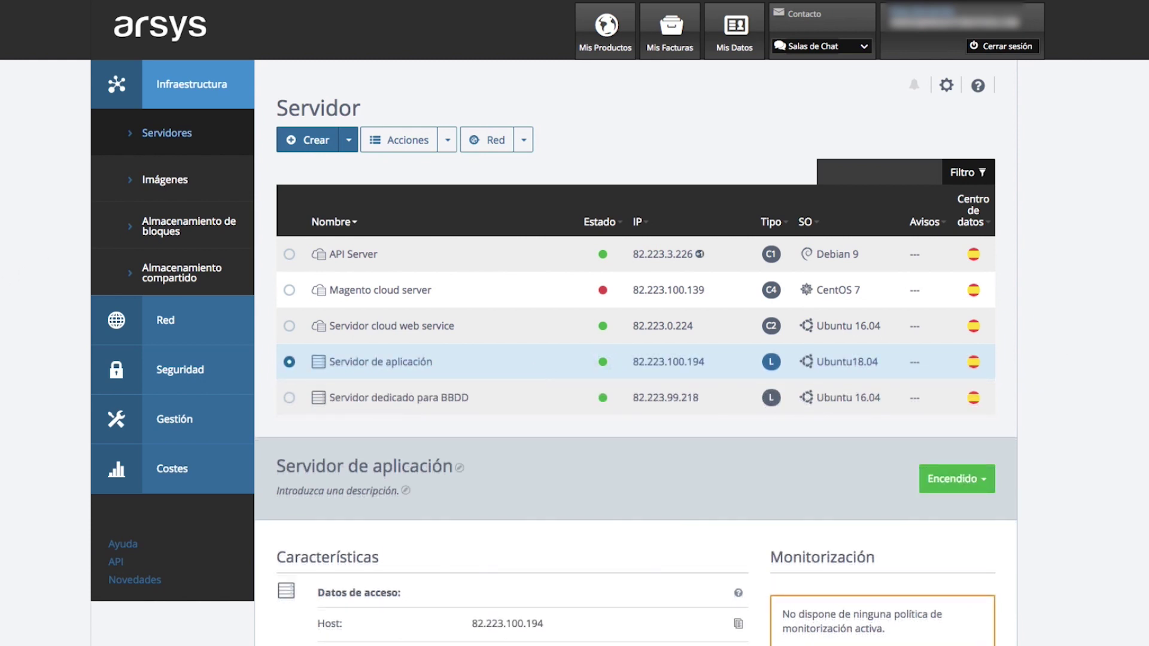
Review the characteristics of Servidor de aplicación and reveal its initial access password, then hide it again
scroll(575, 323, down, 12)
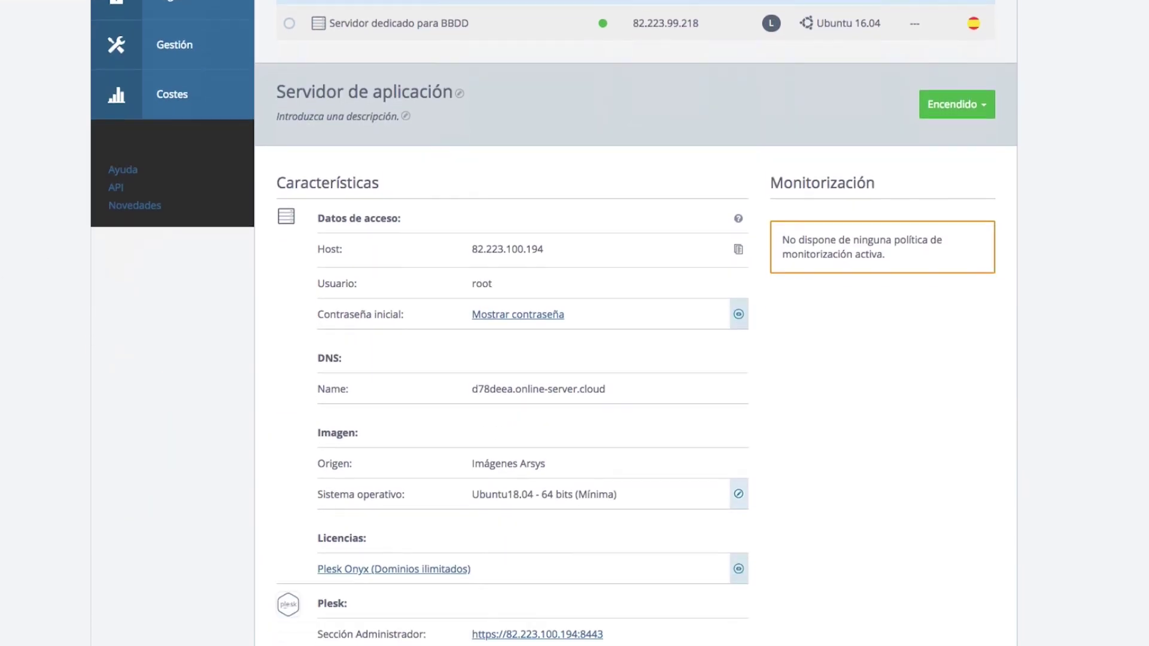
scroll(513, 323, up, 6)
scroll(513, 323, up, 3)
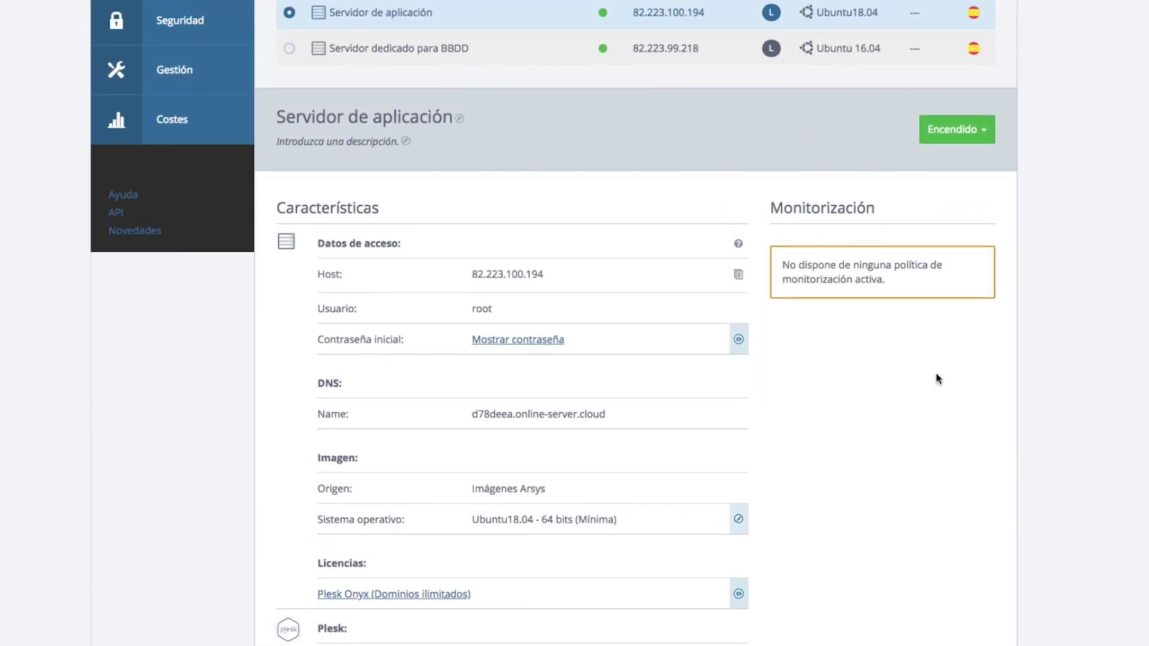
click(738, 339)
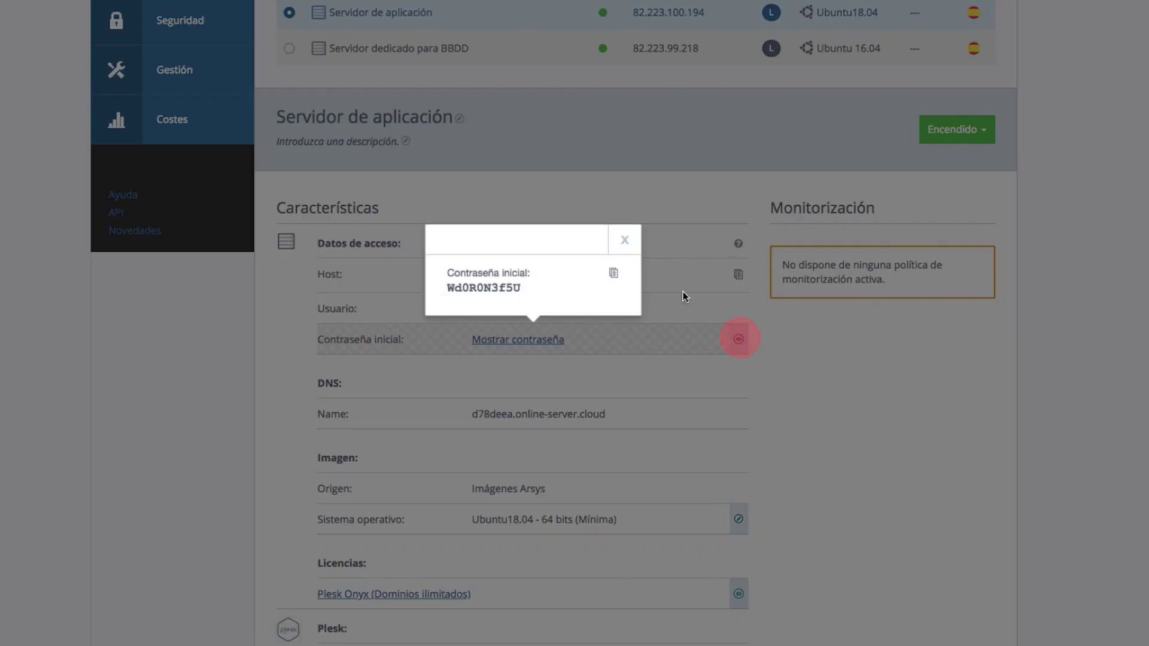
click(624, 242)
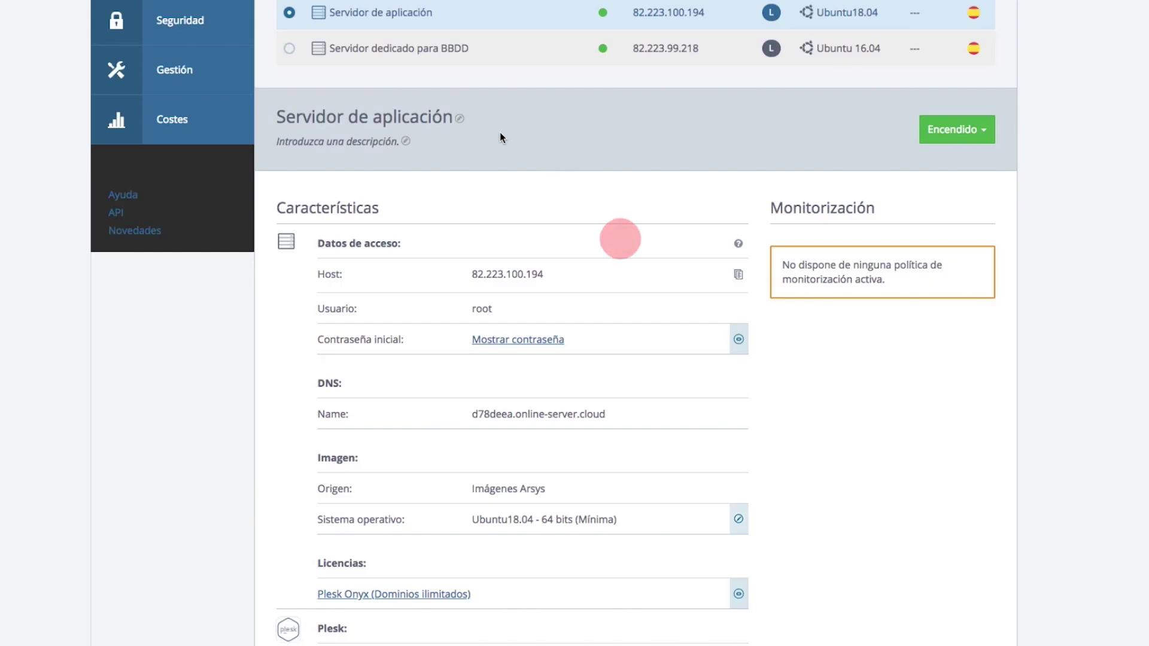
Open the server's name for editing and view the firewall policies assignable to its IP, leaving both without saving
click(459, 118)
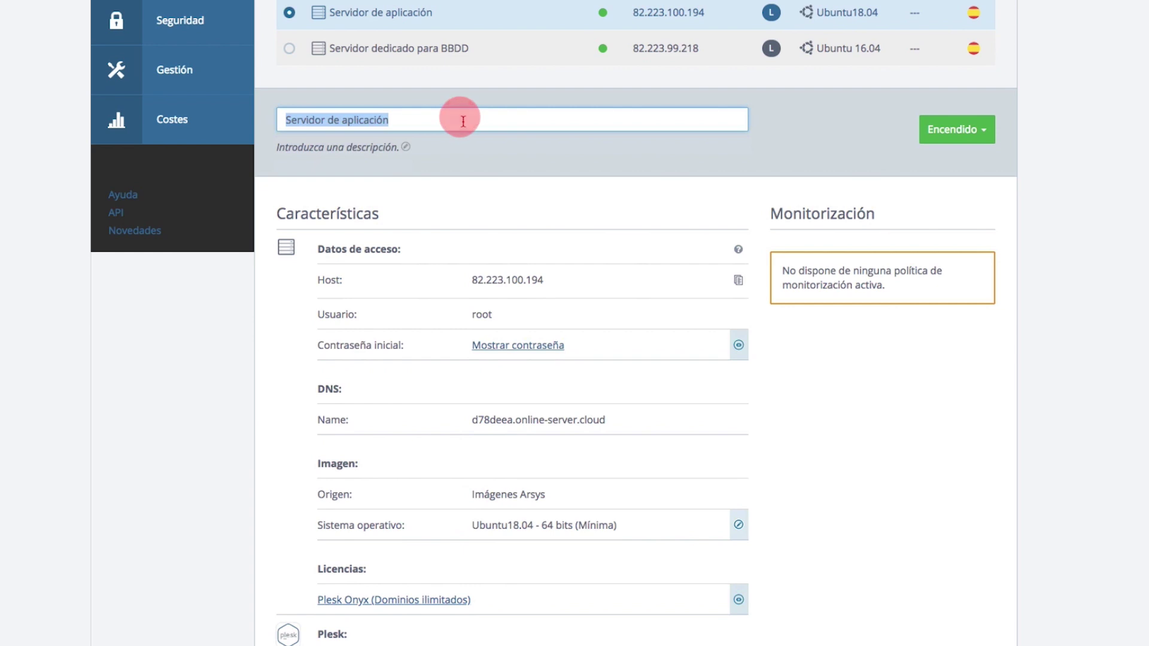
scroll(512, 323, down, 9)
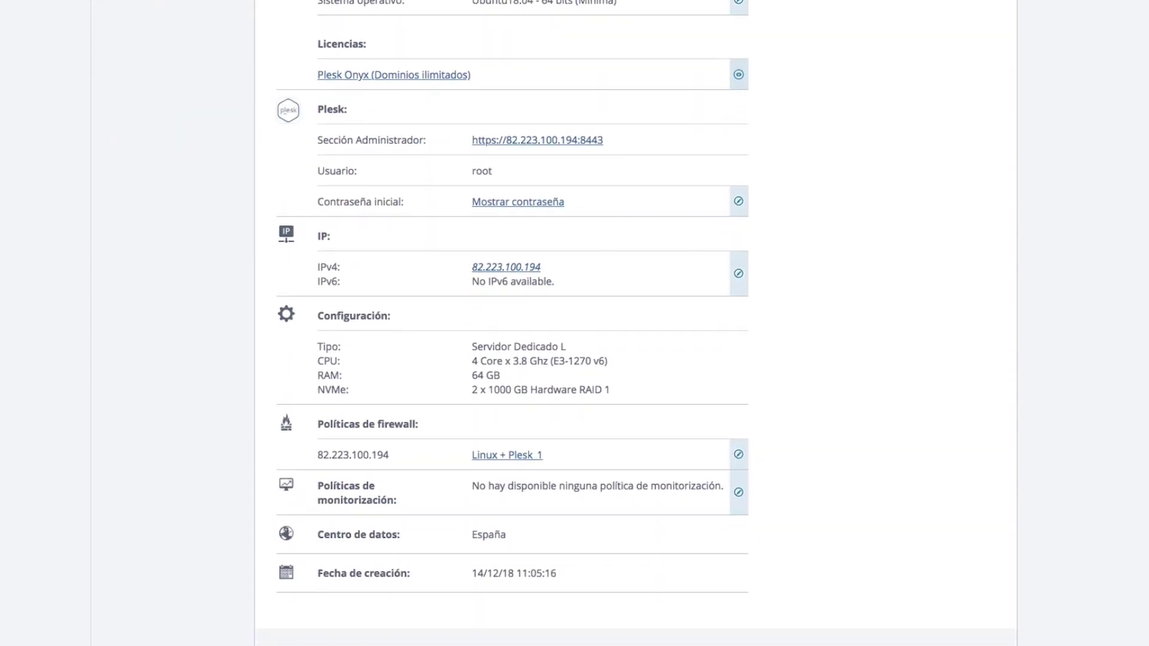
click(739, 455)
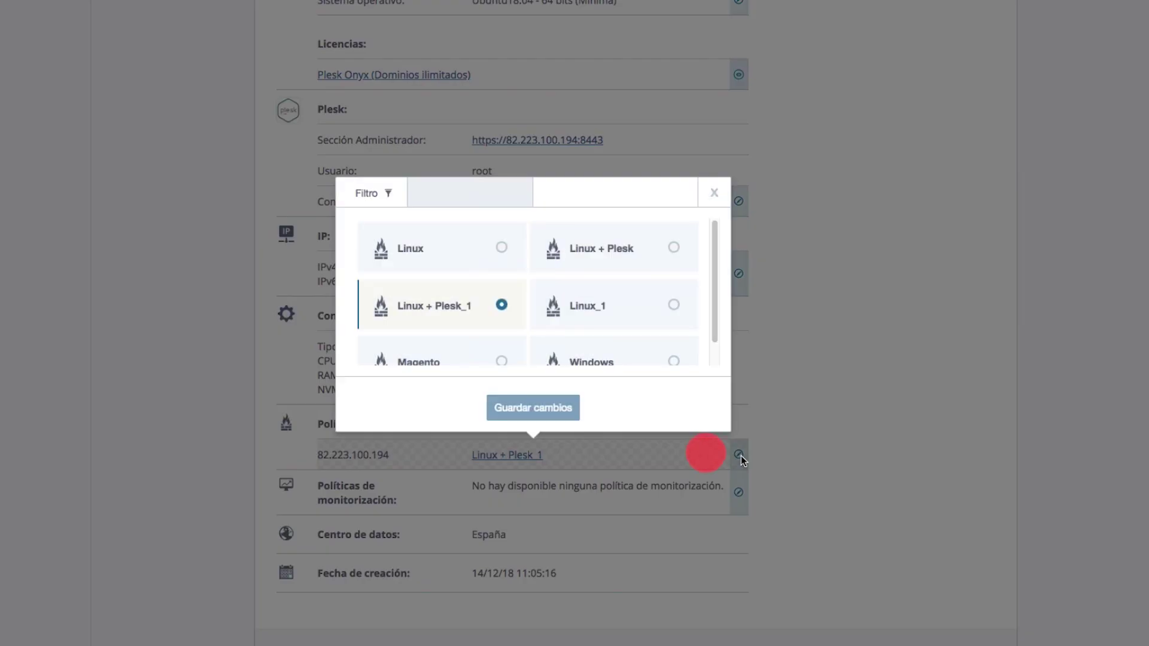
click(715, 198)
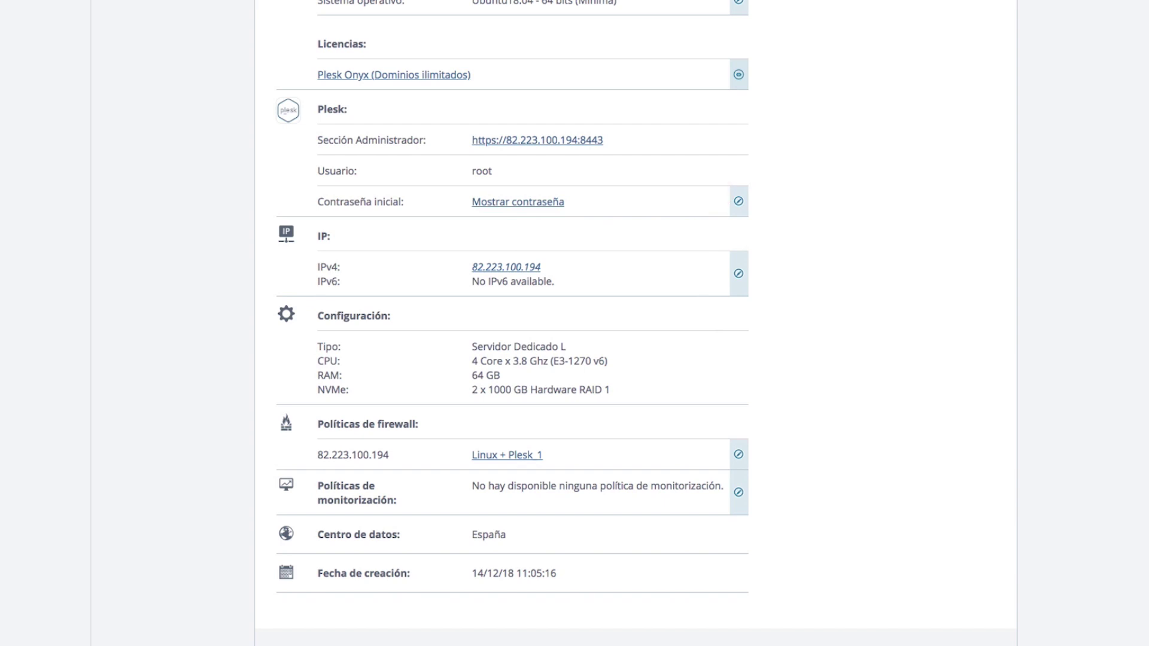
Check the actions available for Servidor de aplicación and view the public IP assignment options, declining the assignment
scroll(574, 323, up, 15)
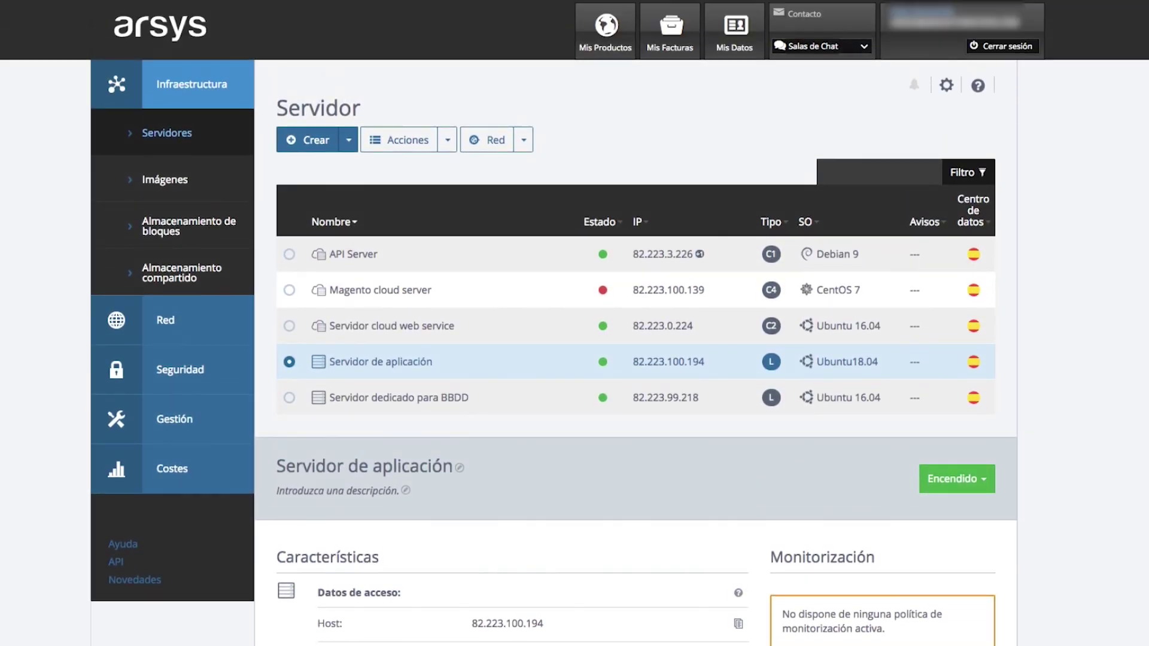
click(449, 141)
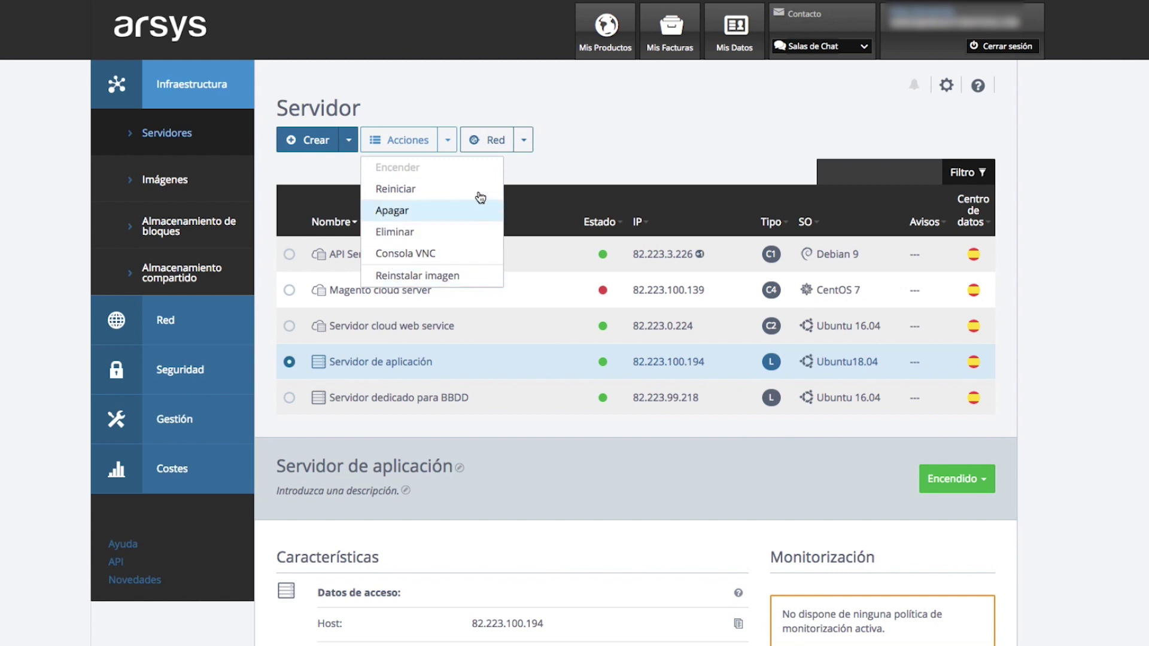
click(518, 139)
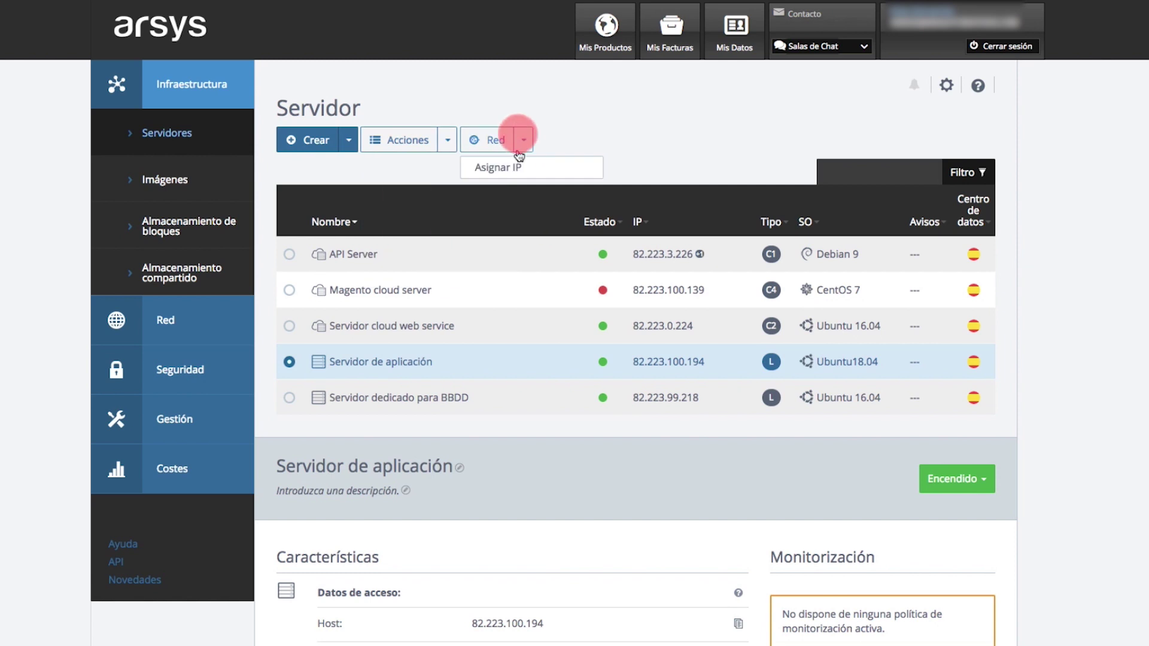
click(517, 173)
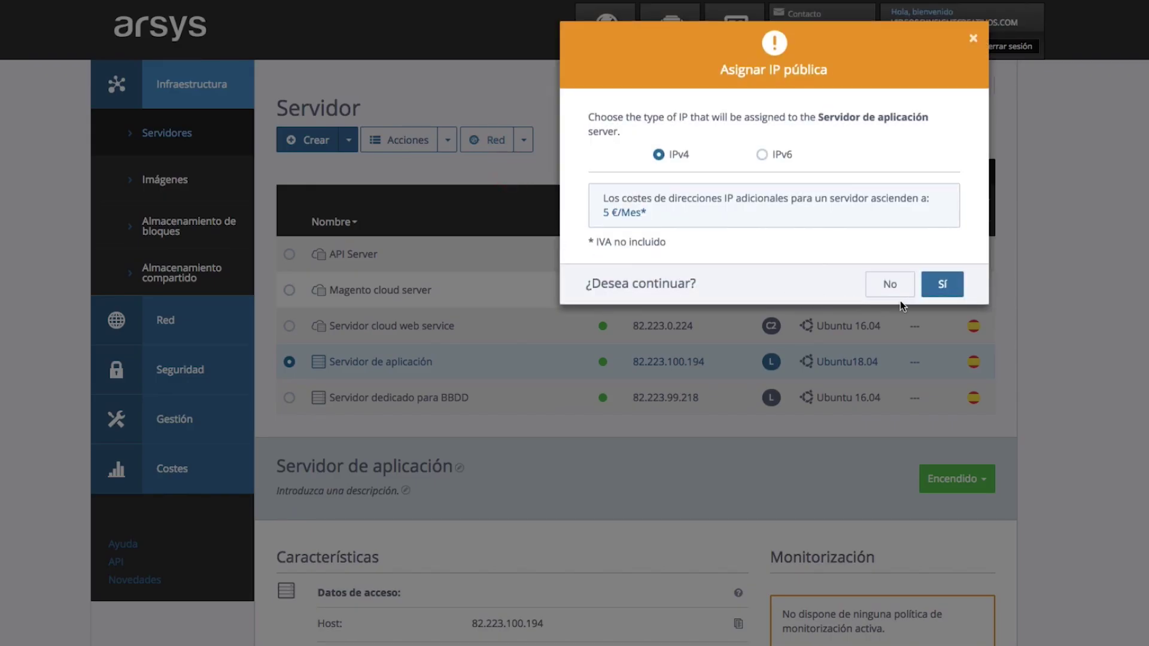
click(890, 285)
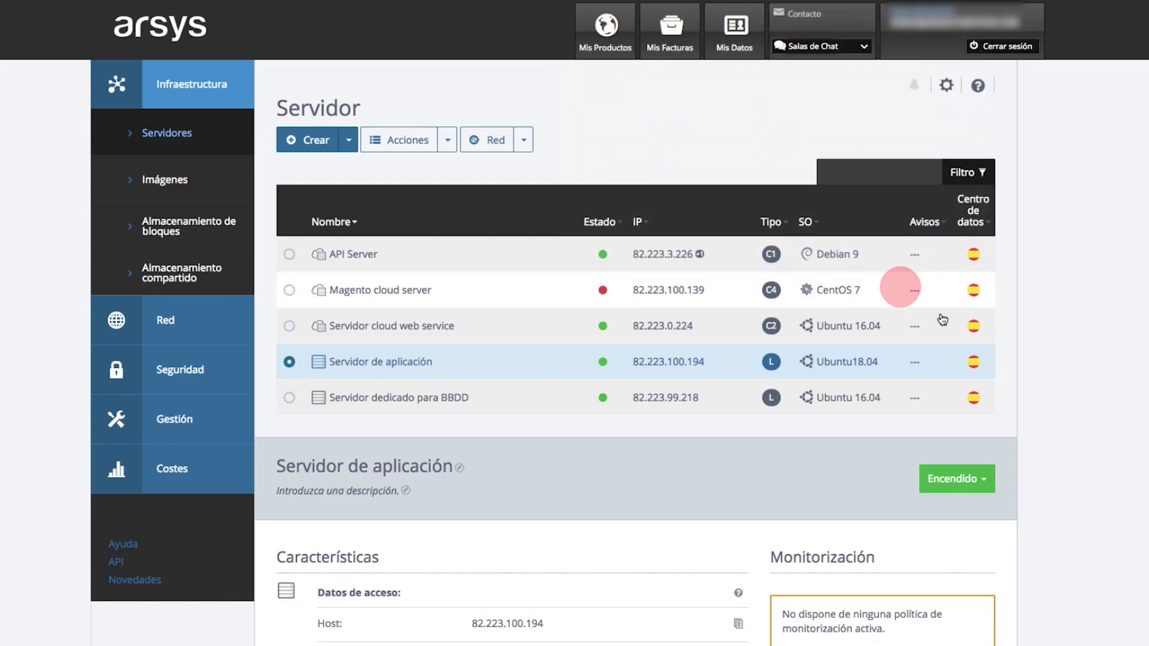